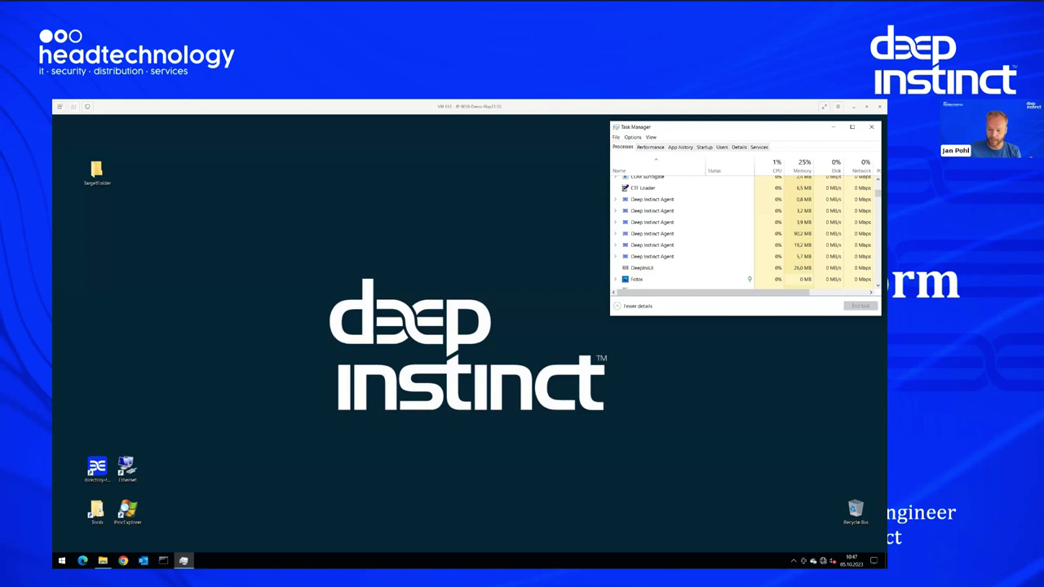
Open the Deep Instinct agent window from the notification area, view its settings details and reposition the window on the desktop
click(792, 561)
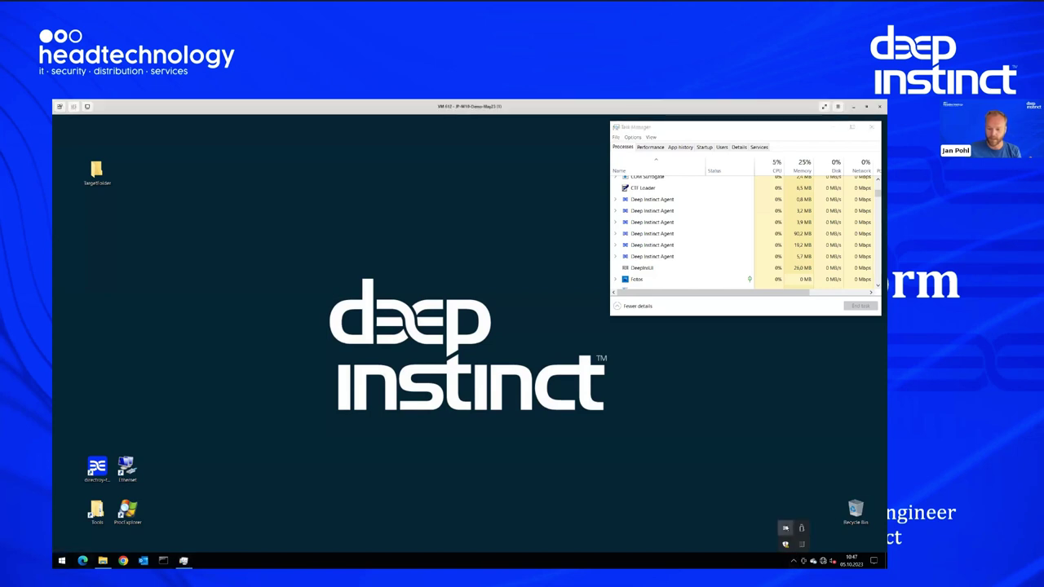
click(785, 528)
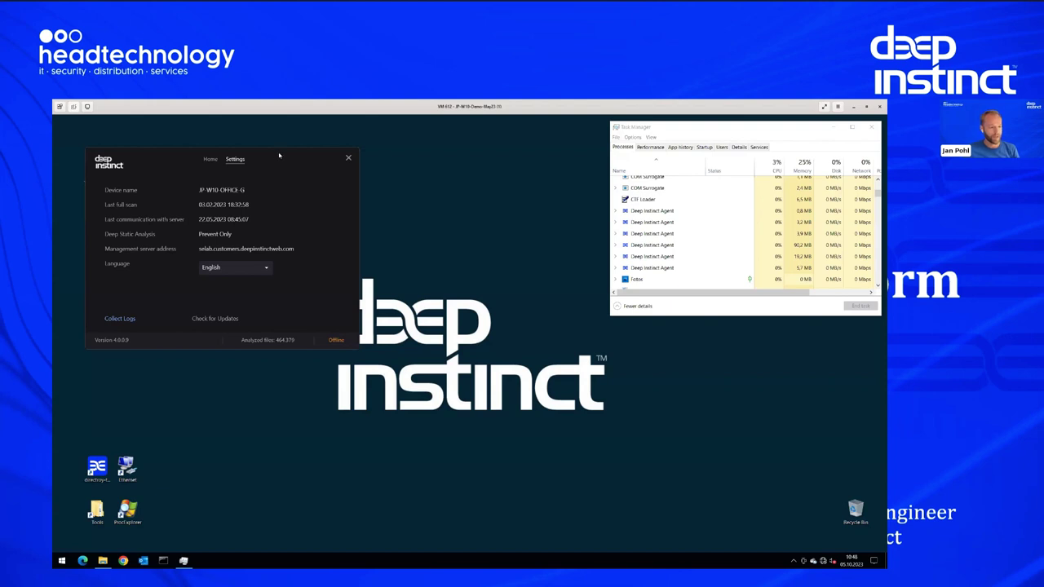
drag(279, 155, 429, 160)
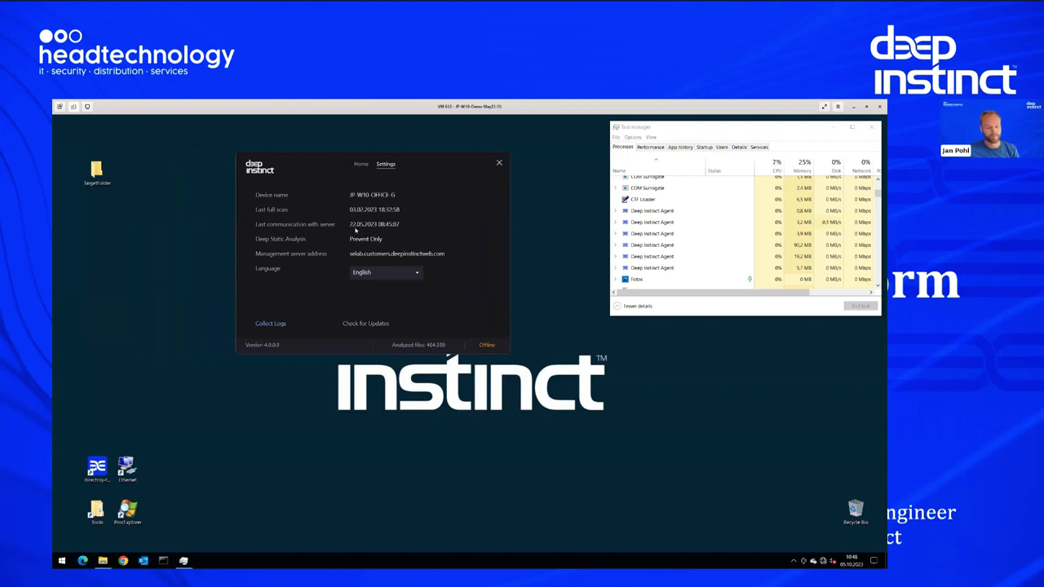
drag(433, 167, 340, 170)
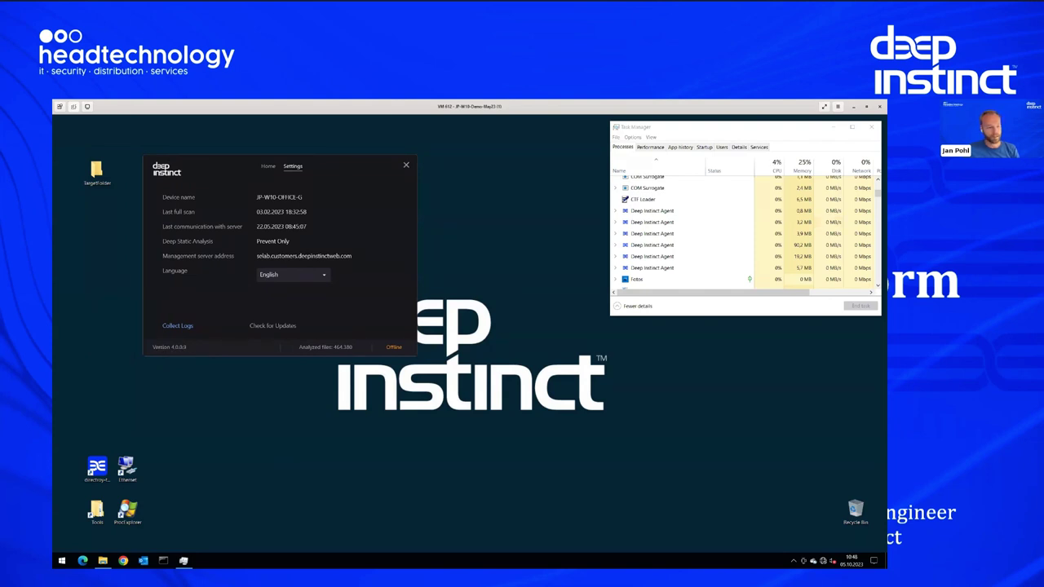
drag(392, 317, 365, 334)
Browse the files in the OFFICE, PDF and PE subfolders of the inner 20231004-MalwareSamples folder
click(103, 560)
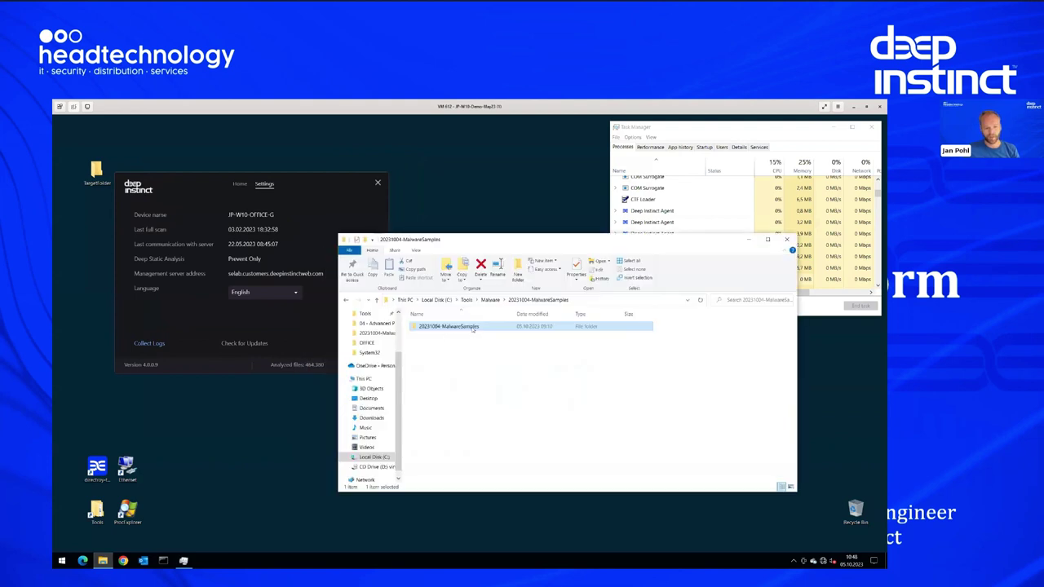
double_click(473, 329)
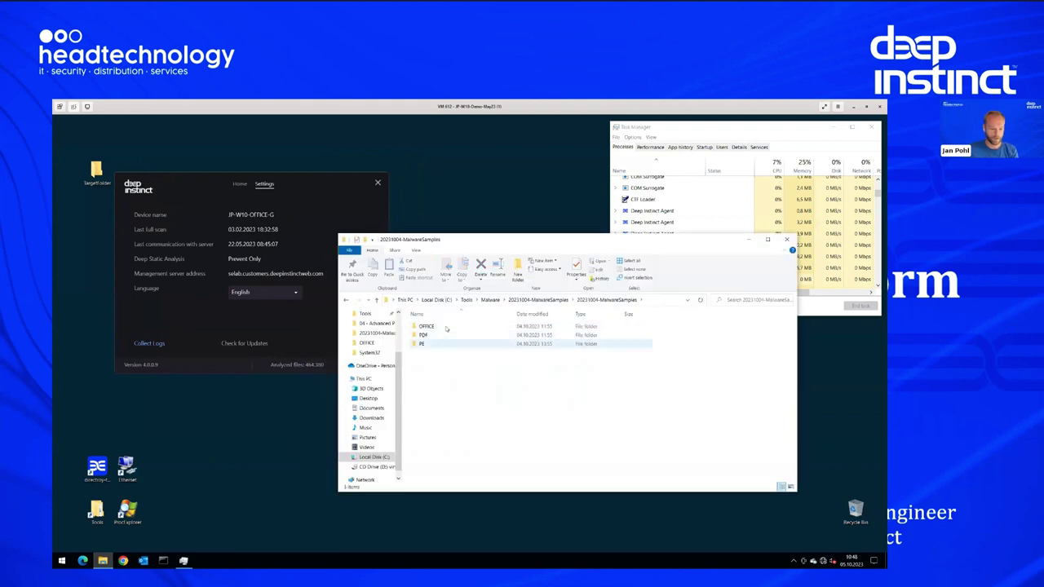
double_click(448, 328)
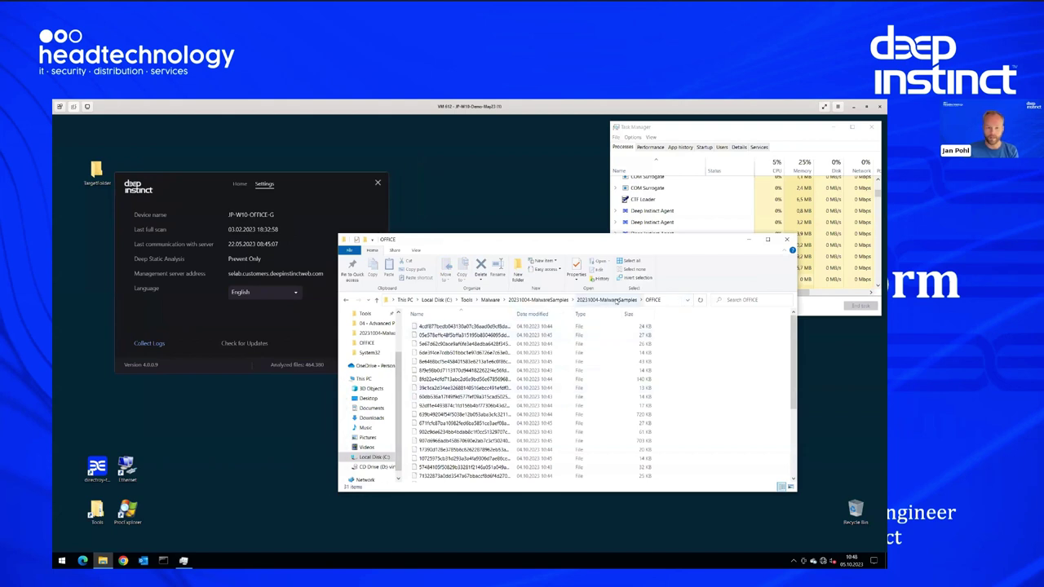
click(616, 302)
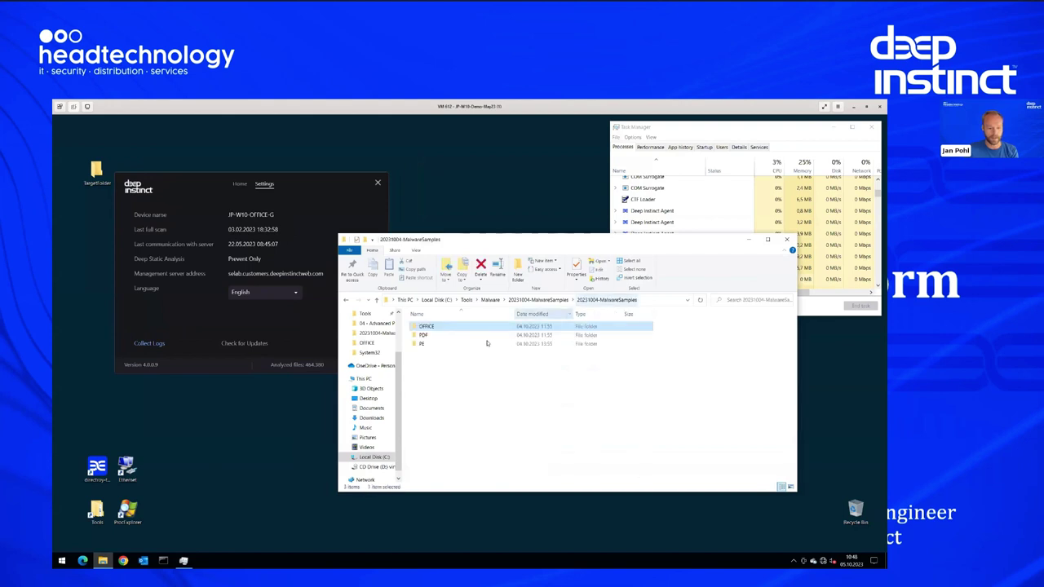
click(458, 337)
double_click(458, 337)
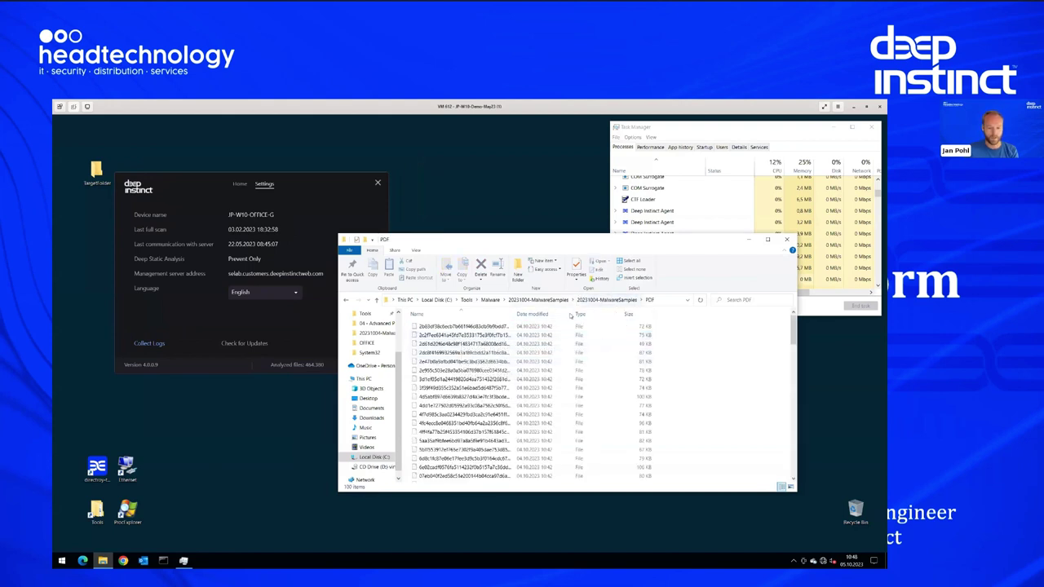
key(alt+Left)
double_click(440, 343)
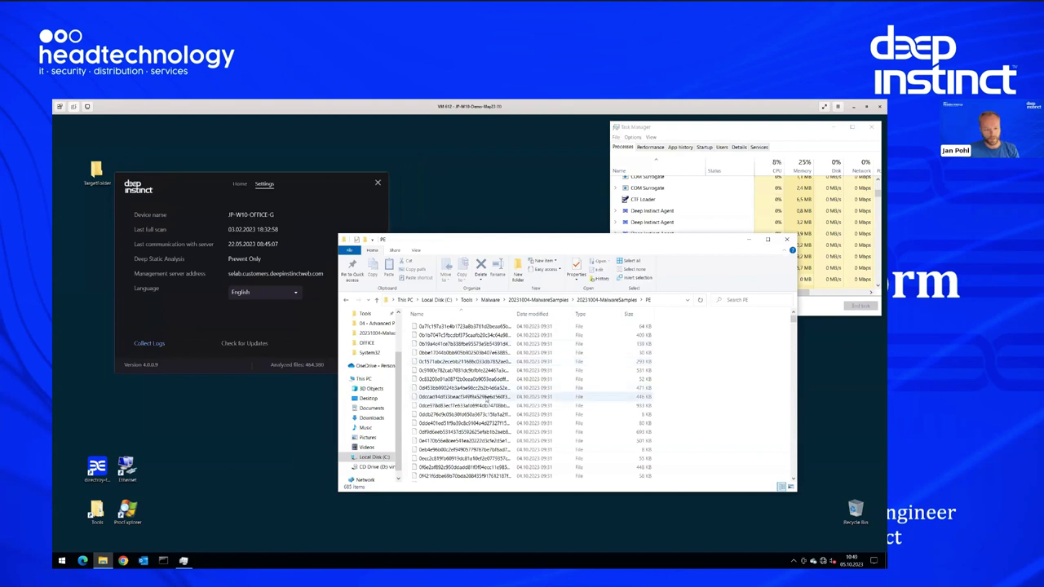
key(alt+Left)
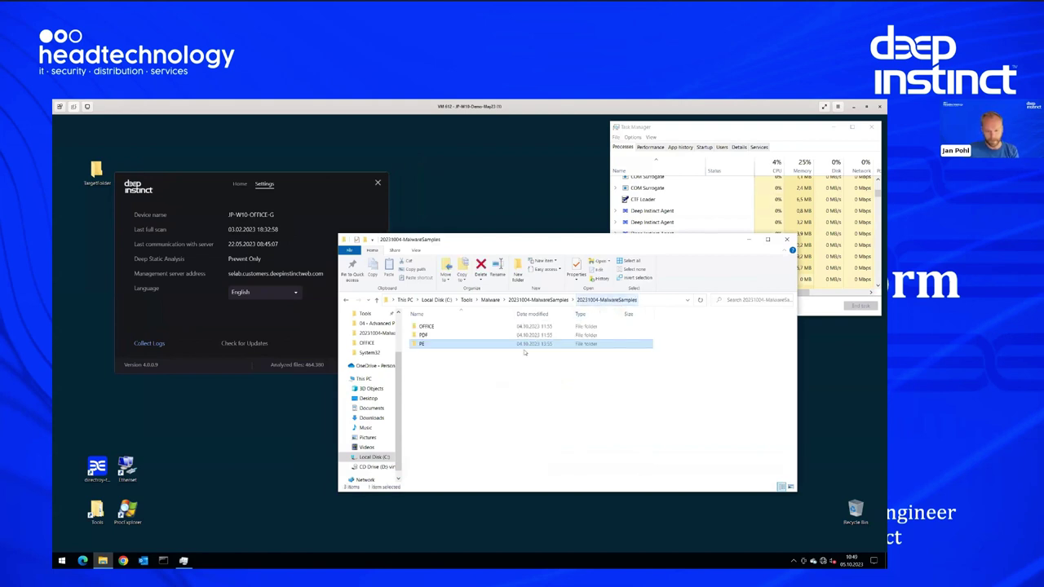
Check the combined properties of the OFFICE, PDF and PE sample folders, with the agent window placed beside the file window
drag(483, 380, 435, 335)
right_click(436, 335)
click(459, 454)
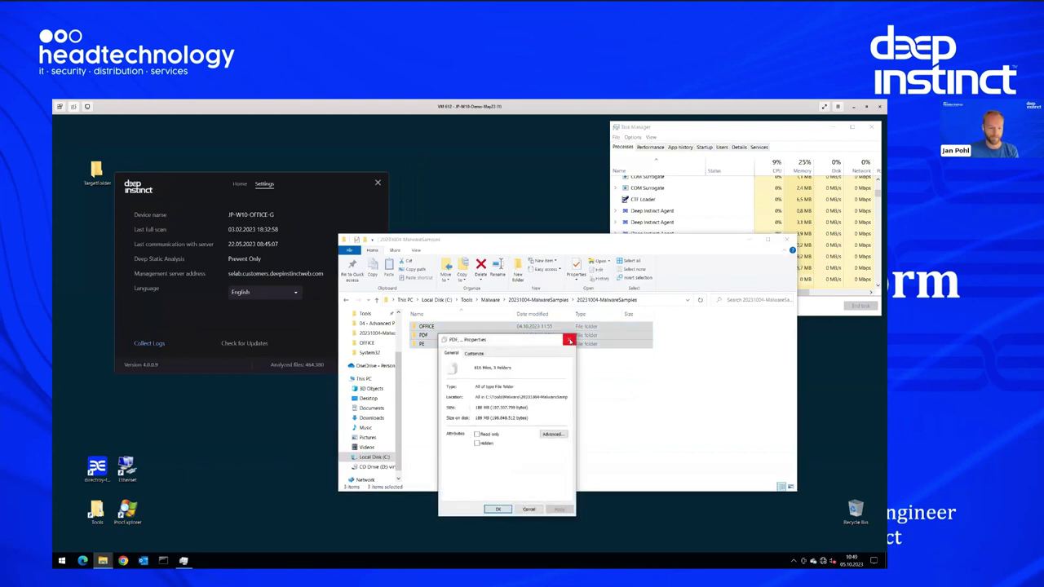
click(568, 339)
drag(570, 242, 606, 289)
drag(326, 192, 324, 343)
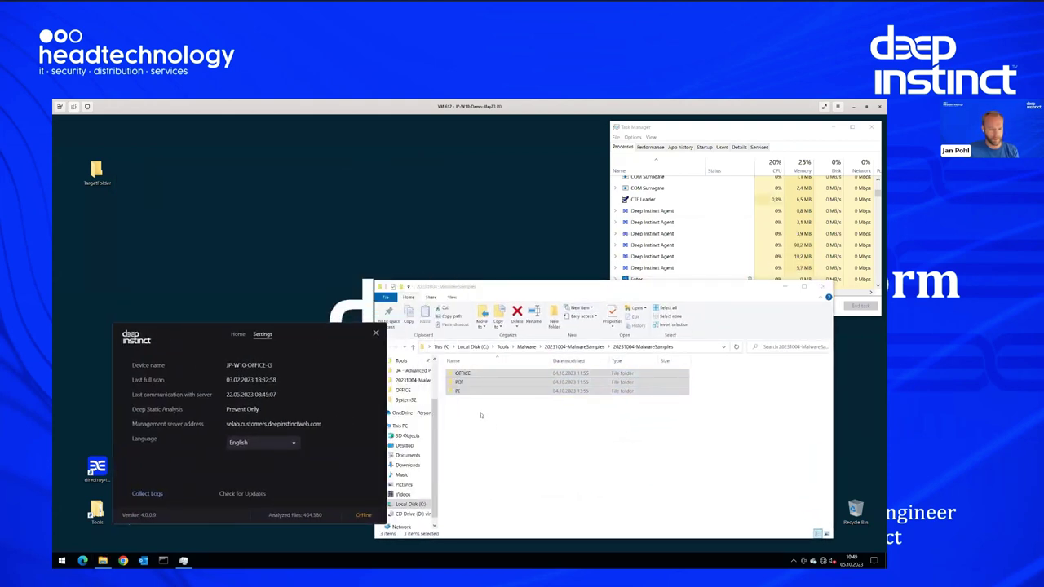
right_click(478, 384)
click(500, 501)
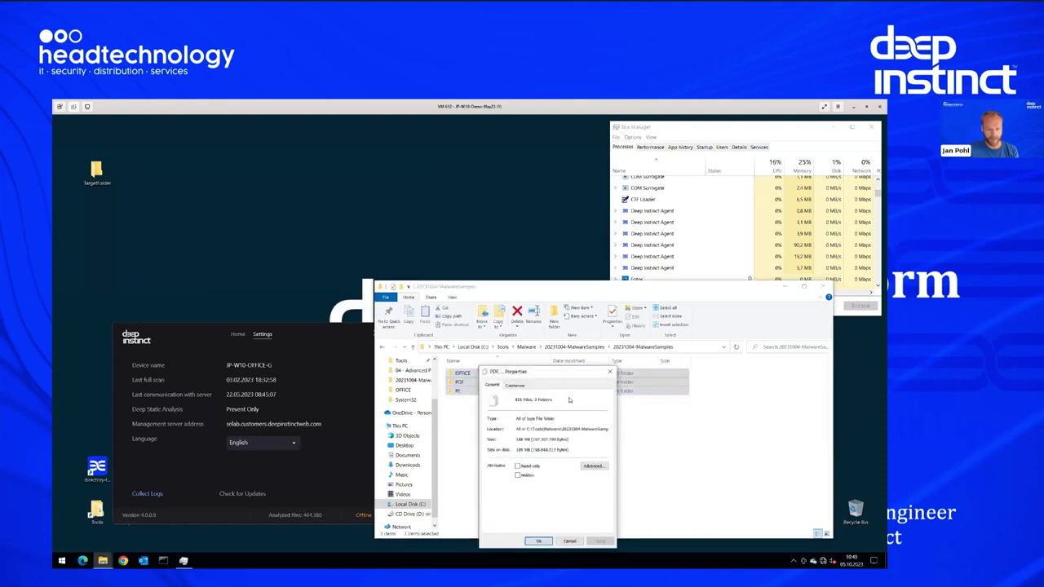
click(610, 372)
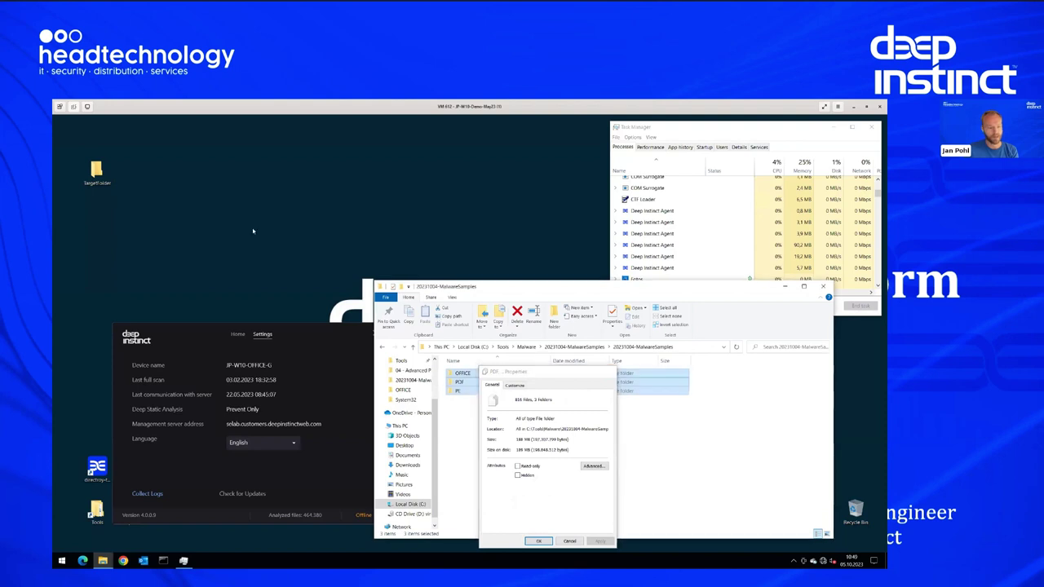
Open the desktop's TargetFolder, move its window clear of the others, minimize the malware samples window and close the agent window
double_click(97, 171)
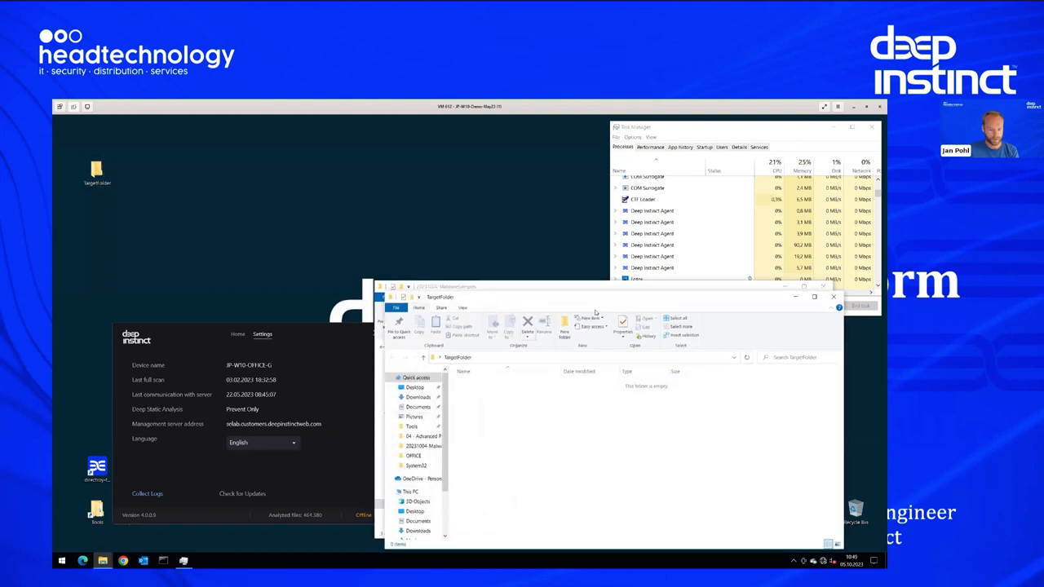
drag(585, 413, 461, 359)
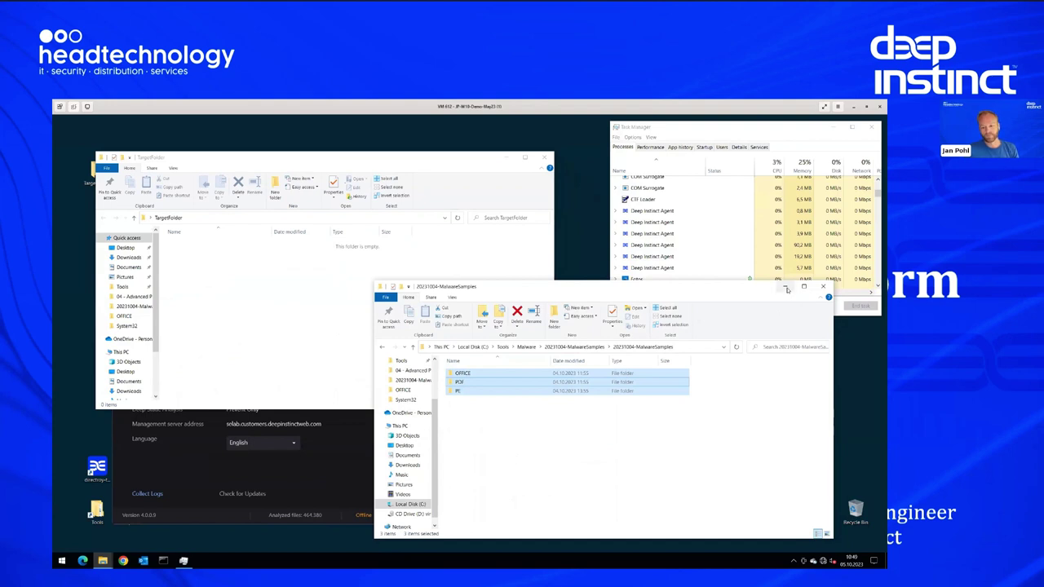
click(786, 287)
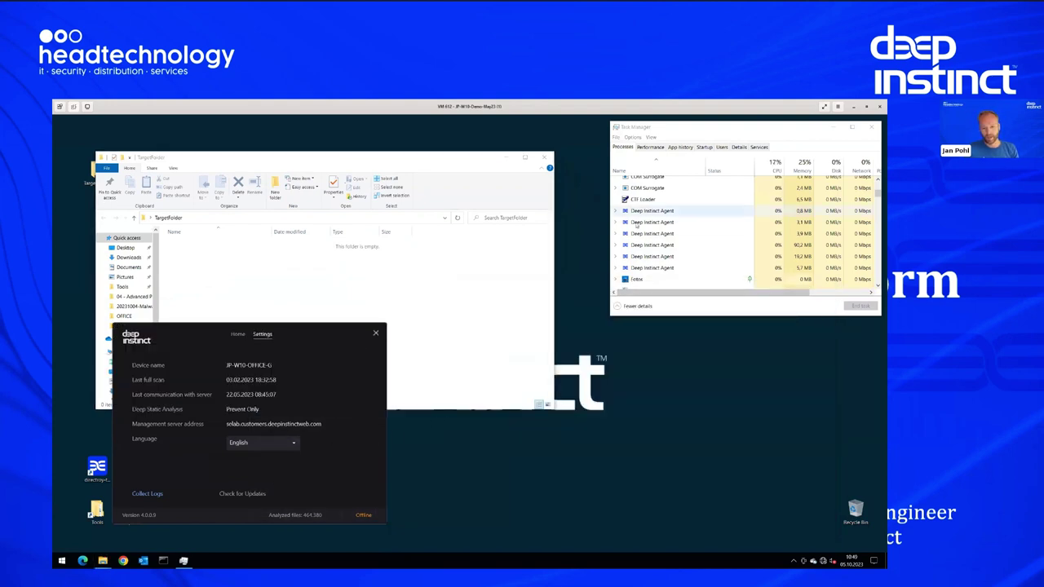
click(376, 333)
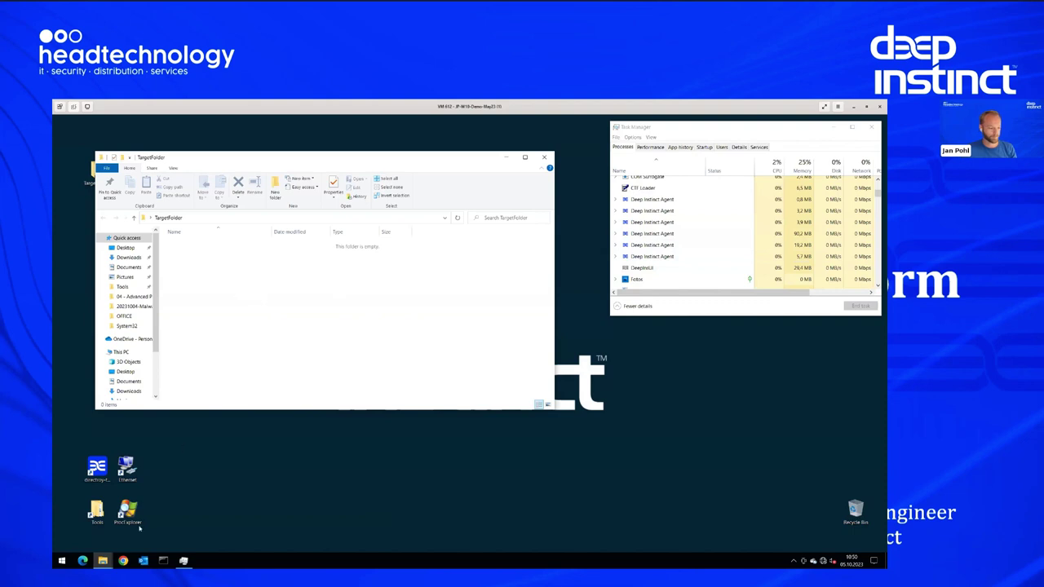
Copy the OFFICE, PDF and PE folders from 20231004-MalwareSamples into TargetFolder and move the copy progress window out of the way
click(103, 561)
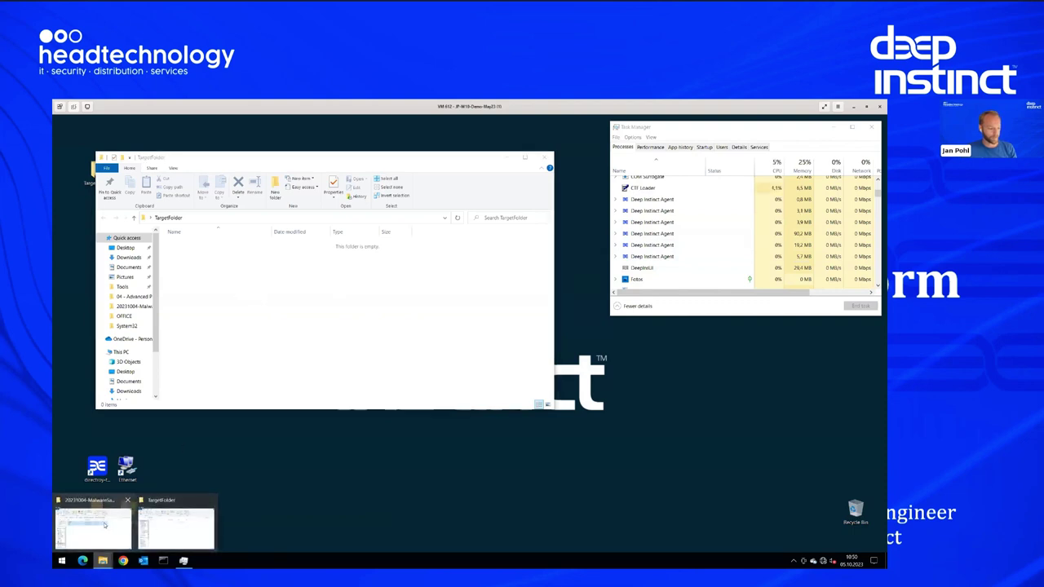
click(104, 525)
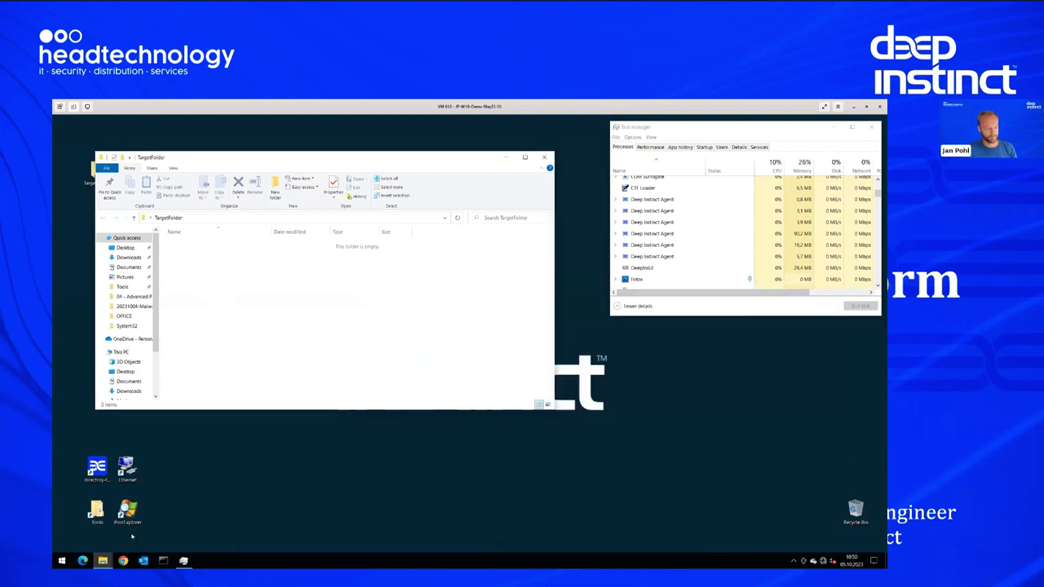
mouse_move(102, 560)
click(105, 524)
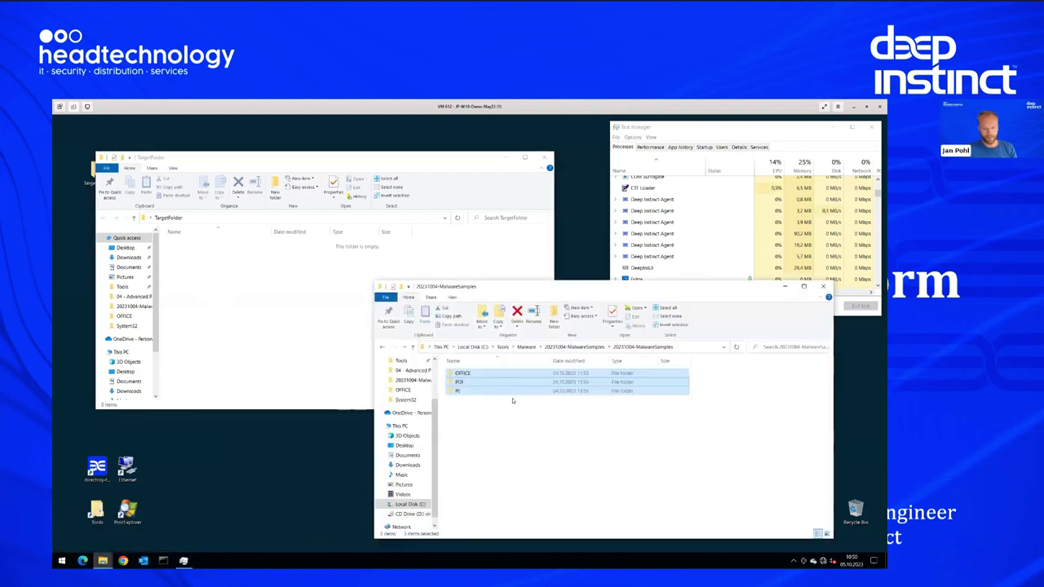
right_click(479, 392)
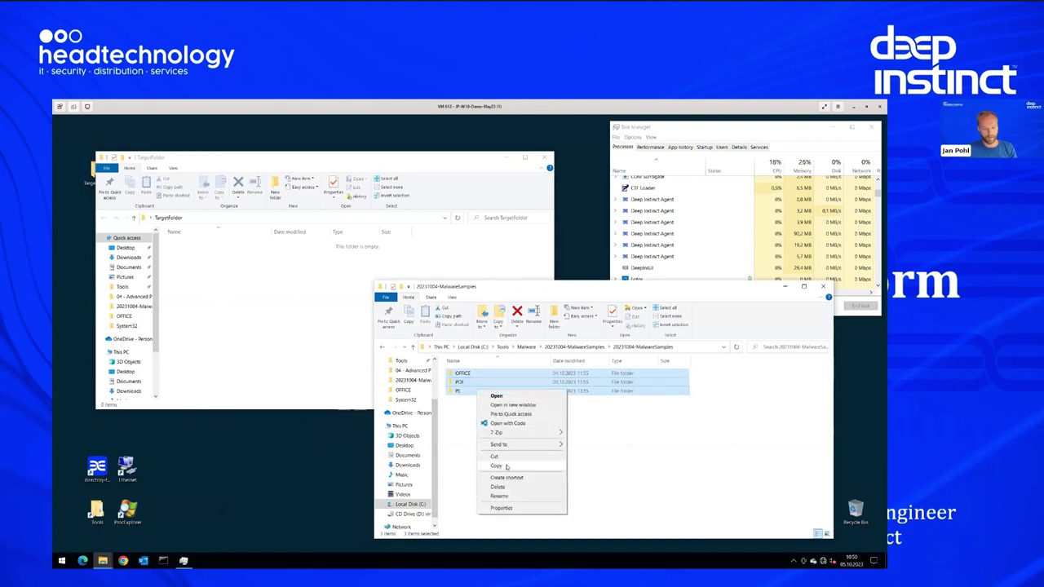
click(506, 466)
click(292, 272)
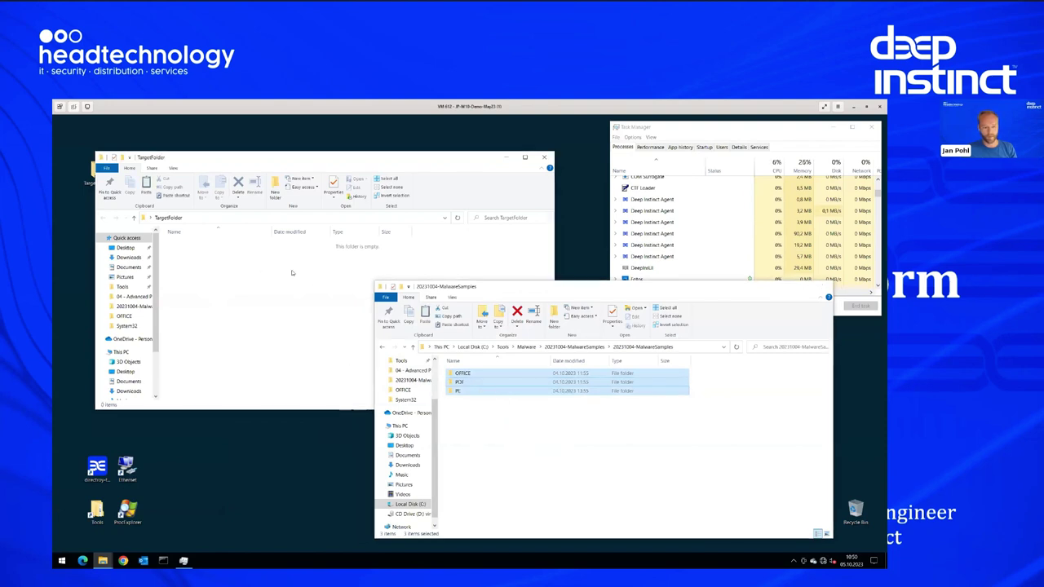
right_click(230, 271)
click(249, 328)
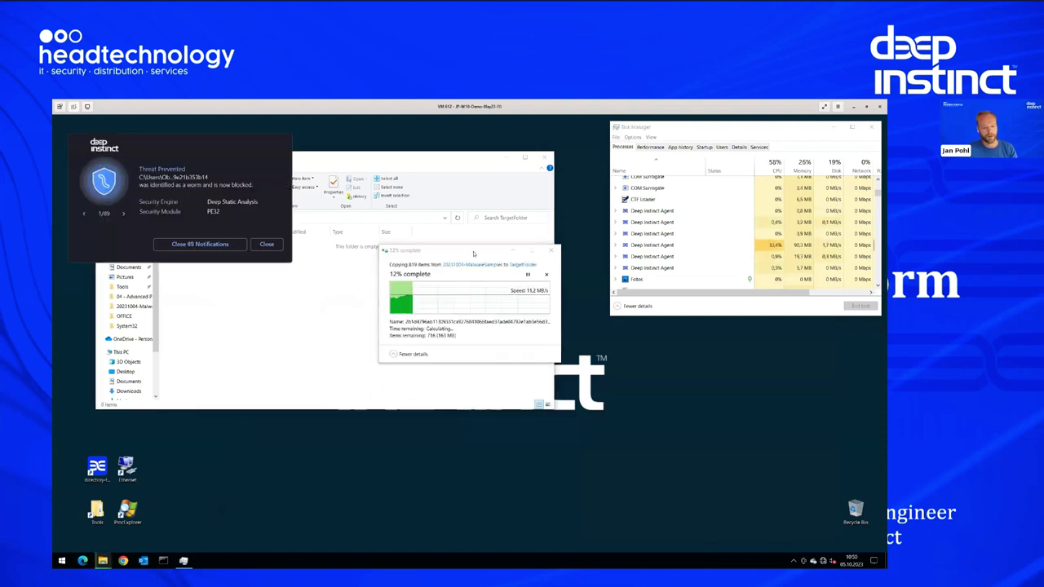
drag(473, 254, 483, 381)
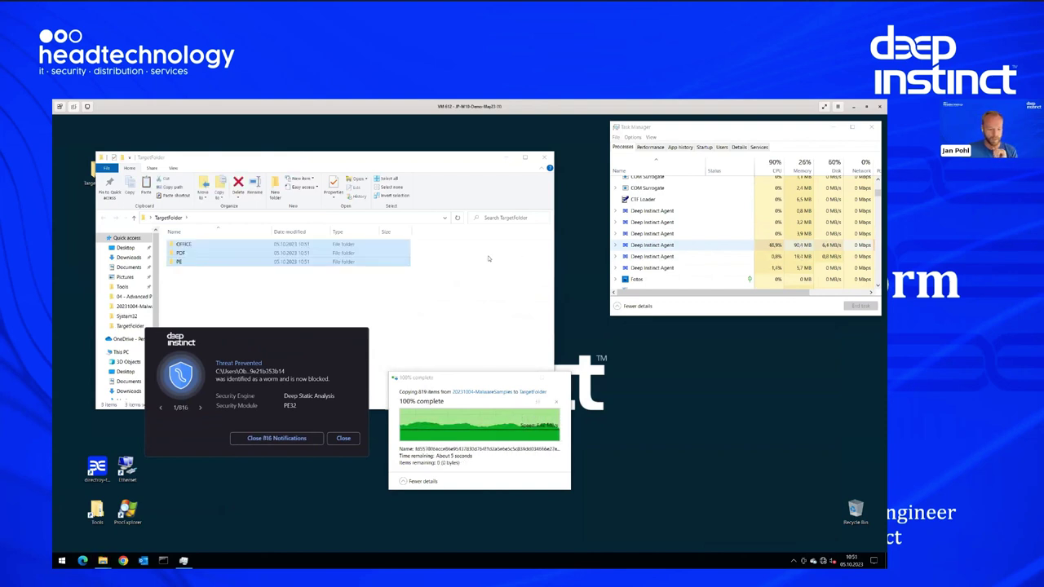
Inspect the contents of the copied OFFICE, PDF and PE folders in TargetFolder
double_click(199, 246)
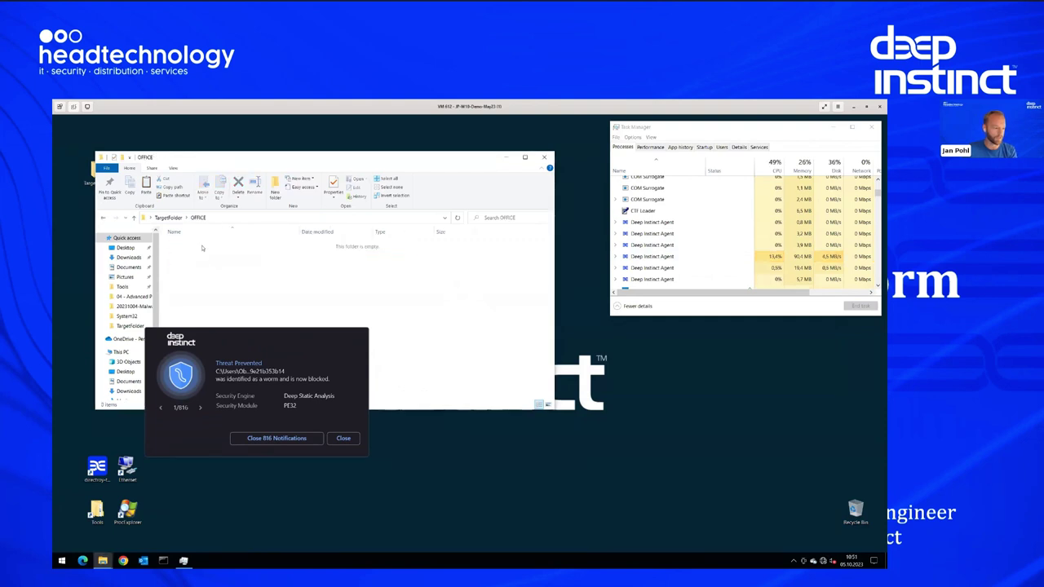
click(176, 218)
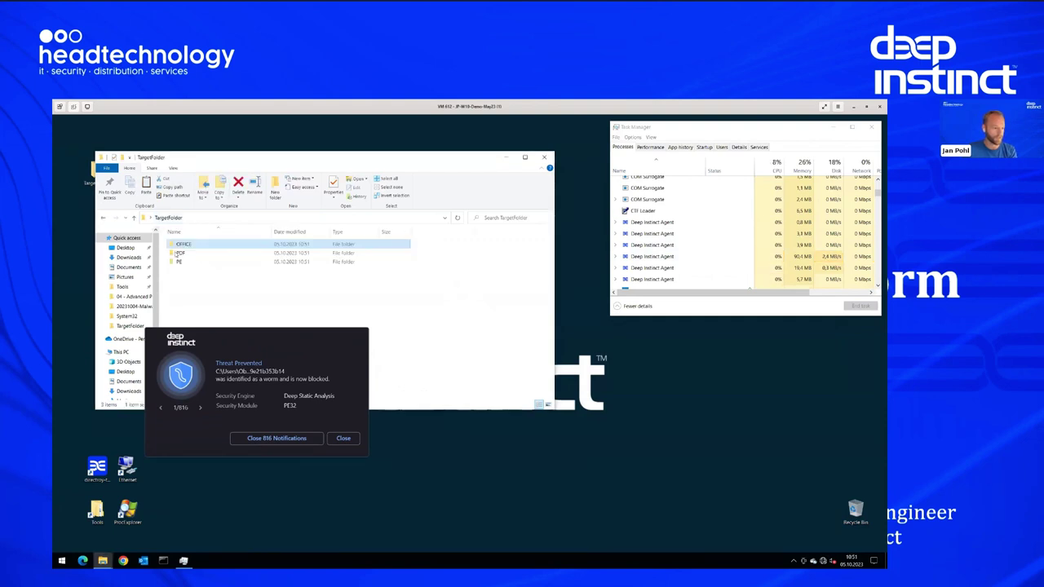
double_click(180, 250)
click(168, 217)
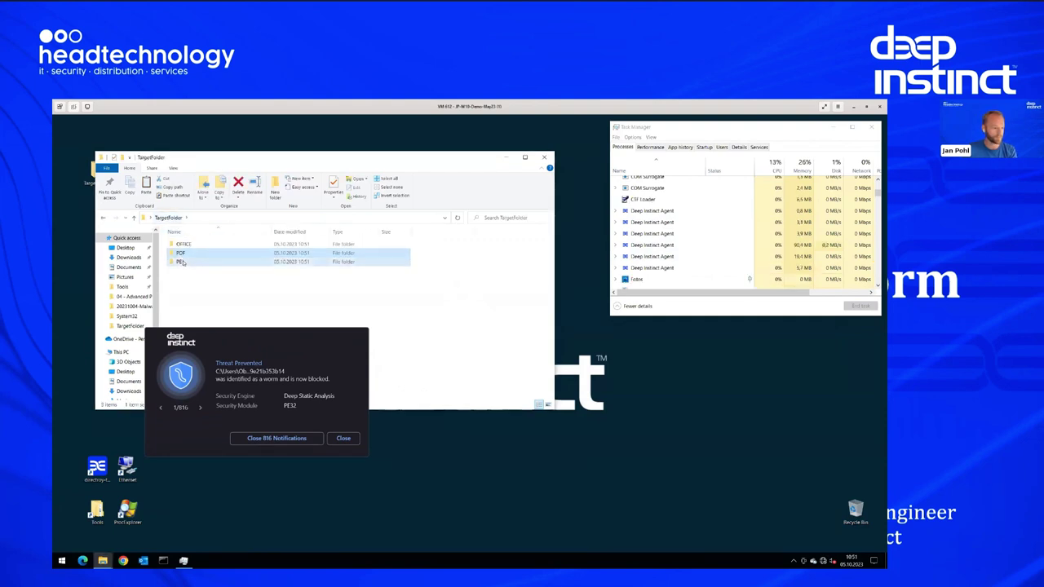
double_click(180, 261)
drag(260, 335, 471, 312)
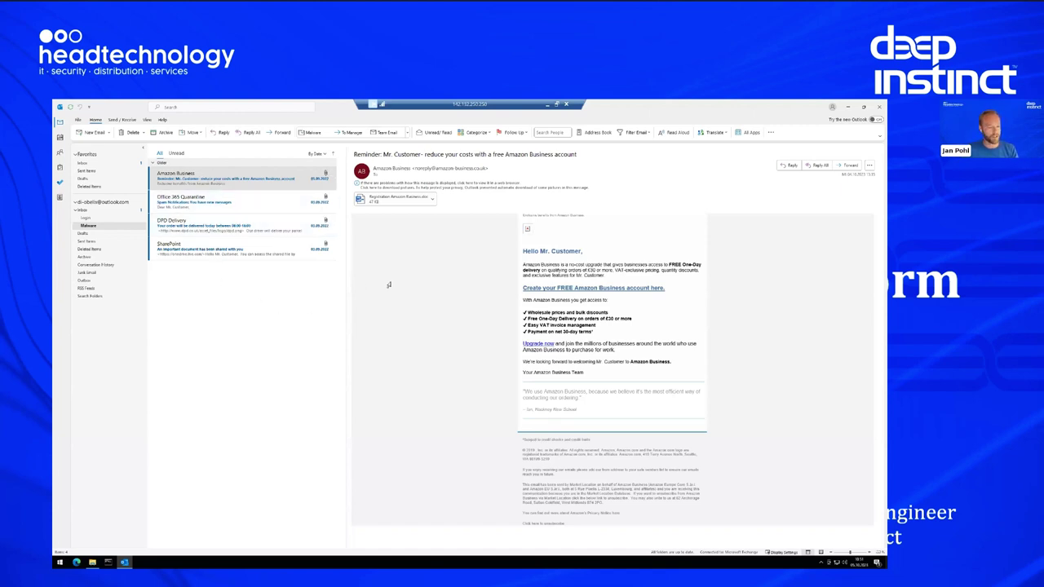
In Outlook, try to open the Registration Amazon Business document attached to the Amazon Business email, and dismiss the resulting dialogs
double_click(407, 204)
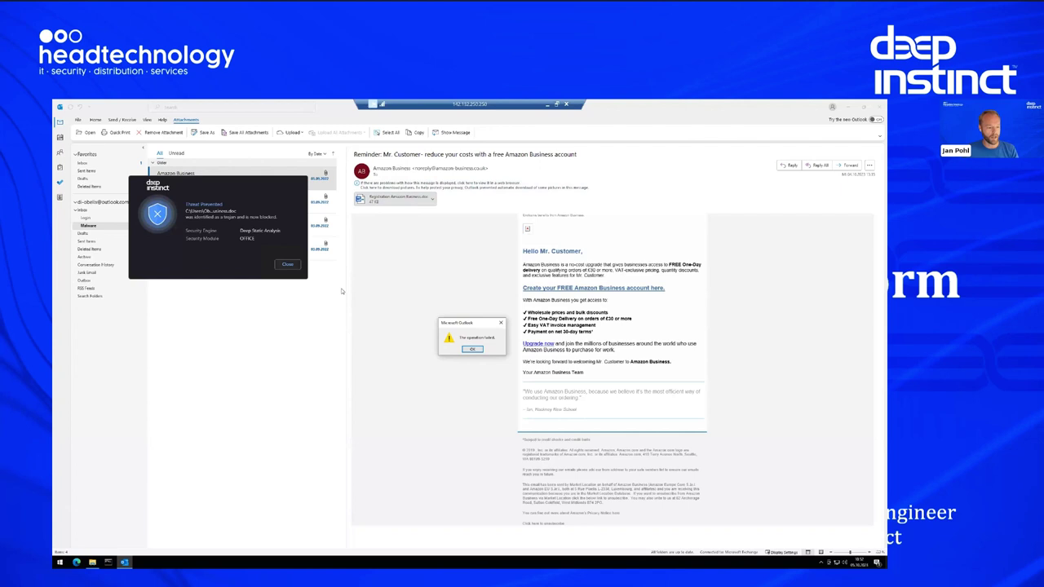
click(471, 349)
click(287, 264)
Try to preview the Spam_Report attachment of the Office 365 Quarantine email, and dismiss the threat notification
click(253, 208)
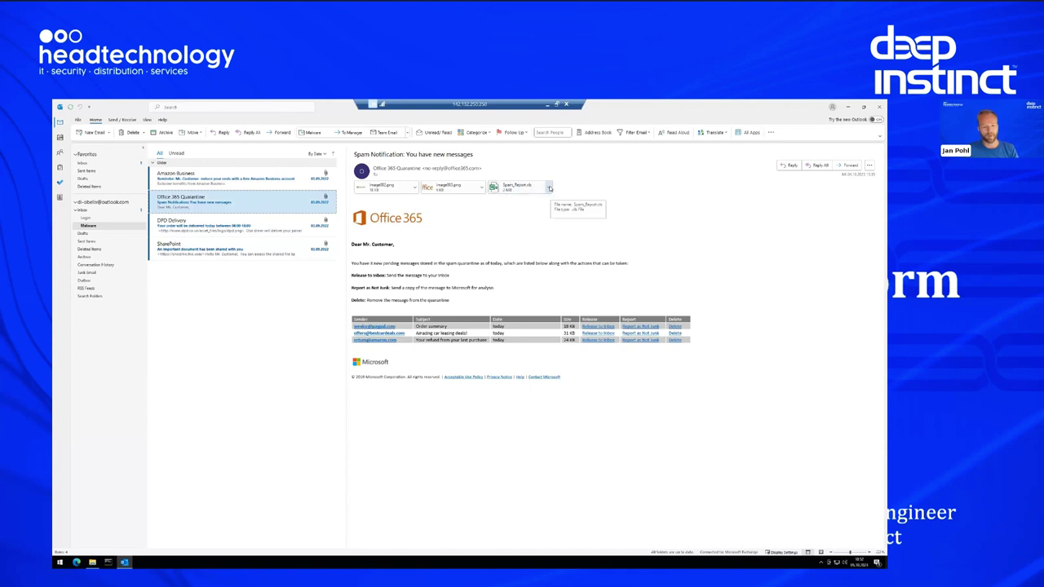
click(549, 189)
click(513, 202)
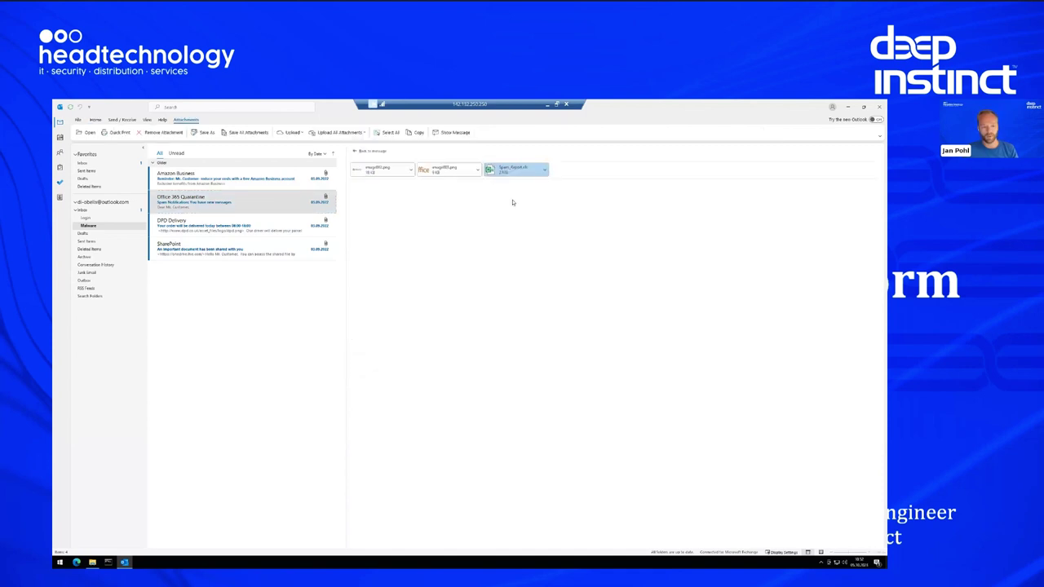
drag(246, 182, 537, 255)
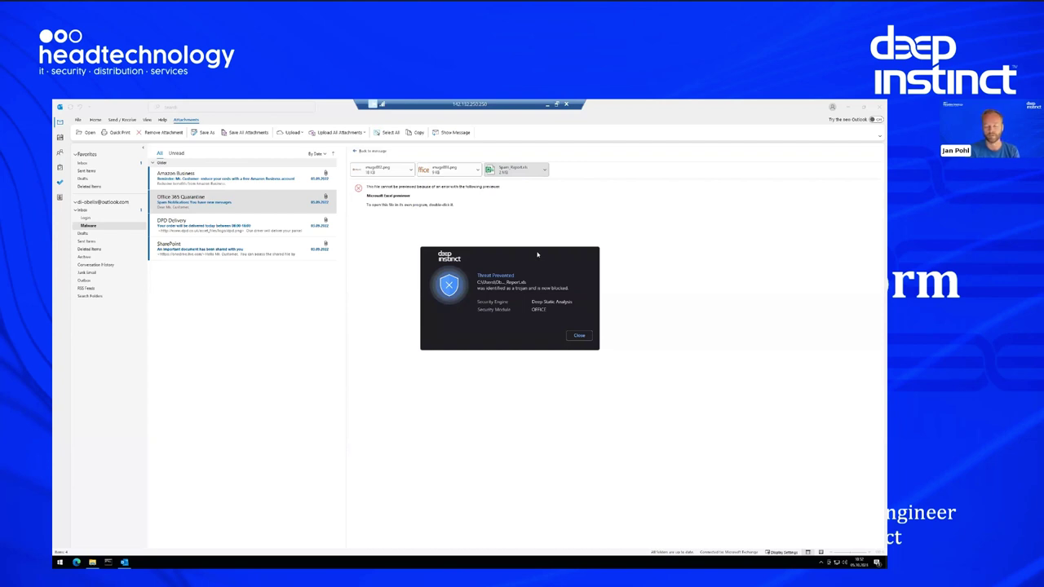
click(575, 337)
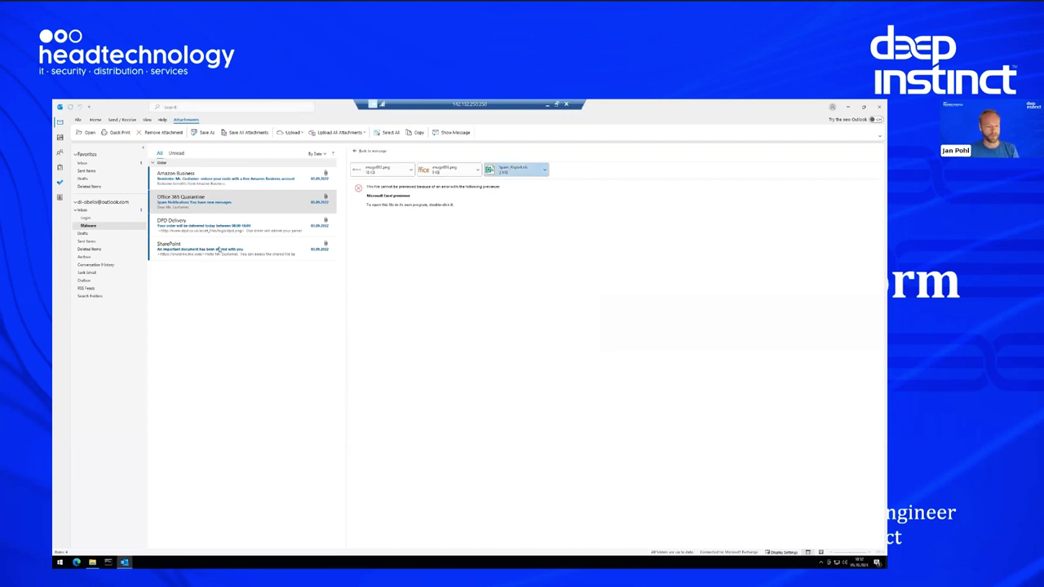
Try to open the Delivery_Details.pdf attachment of the DPD Delivery email, move the threat notification aside and dismiss it
click(186, 229)
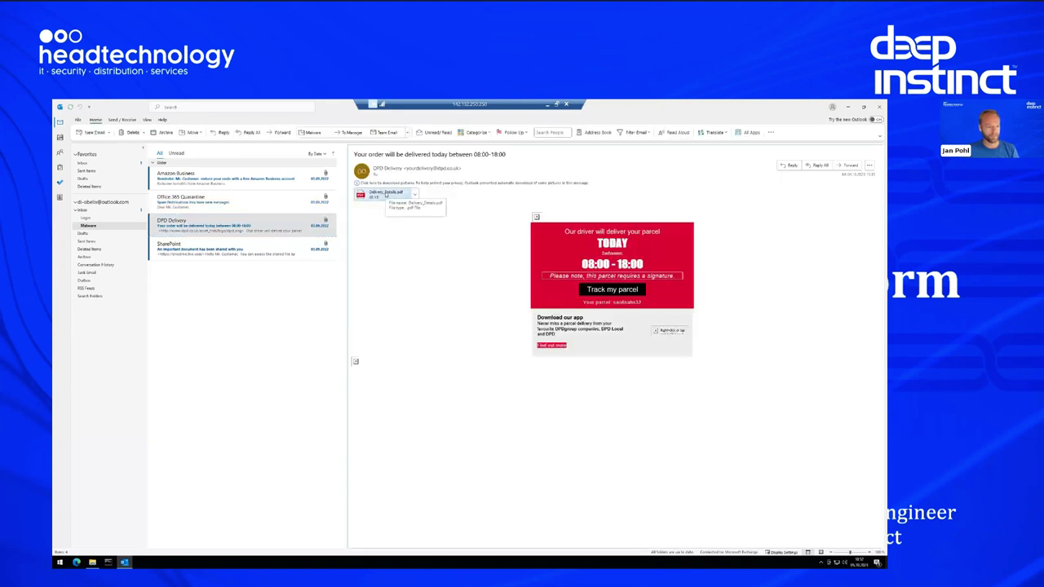
double_click(385, 194)
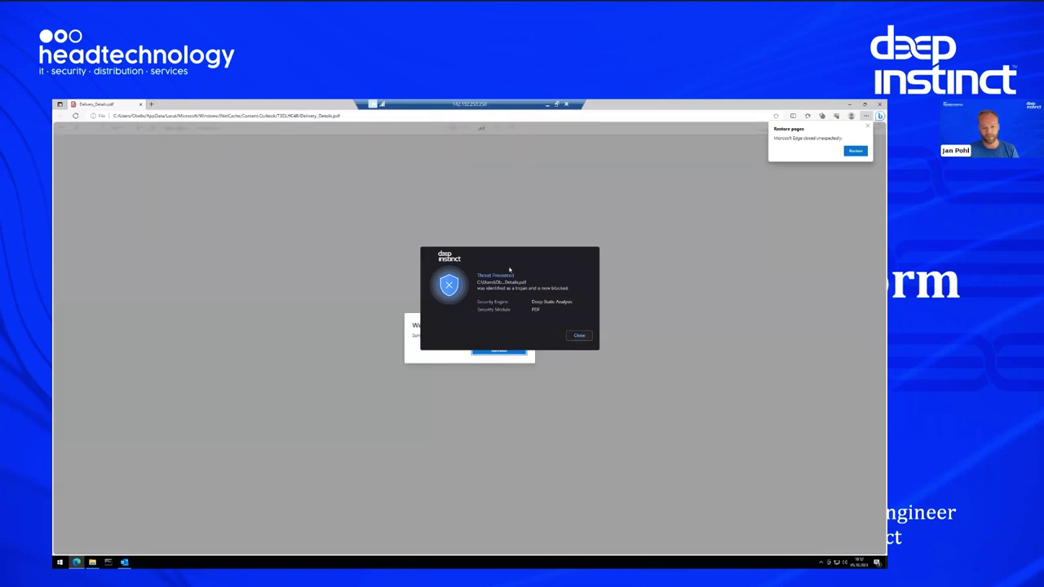
drag(510, 269, 586, 220)
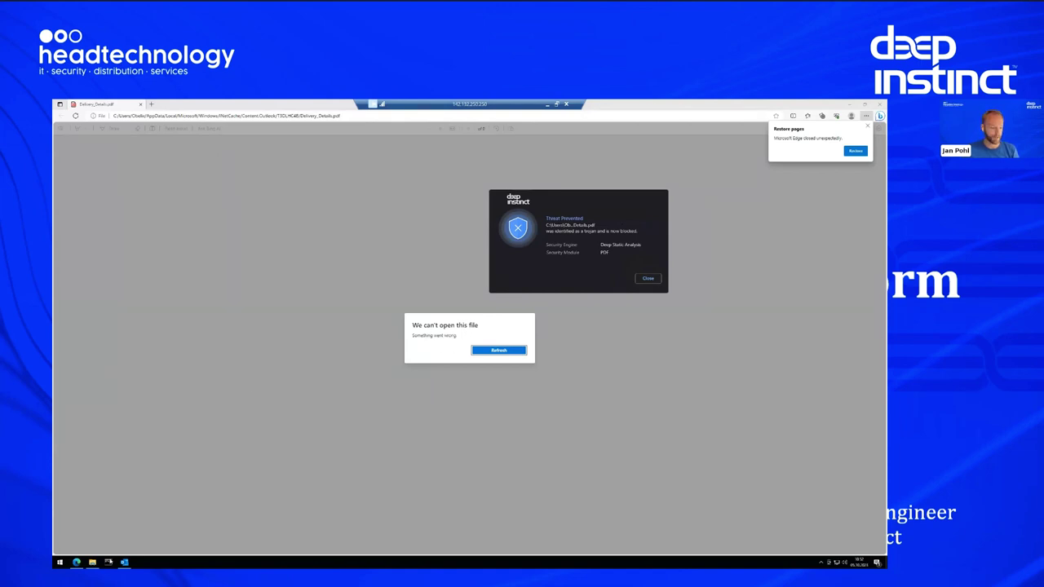
click(647, 279)
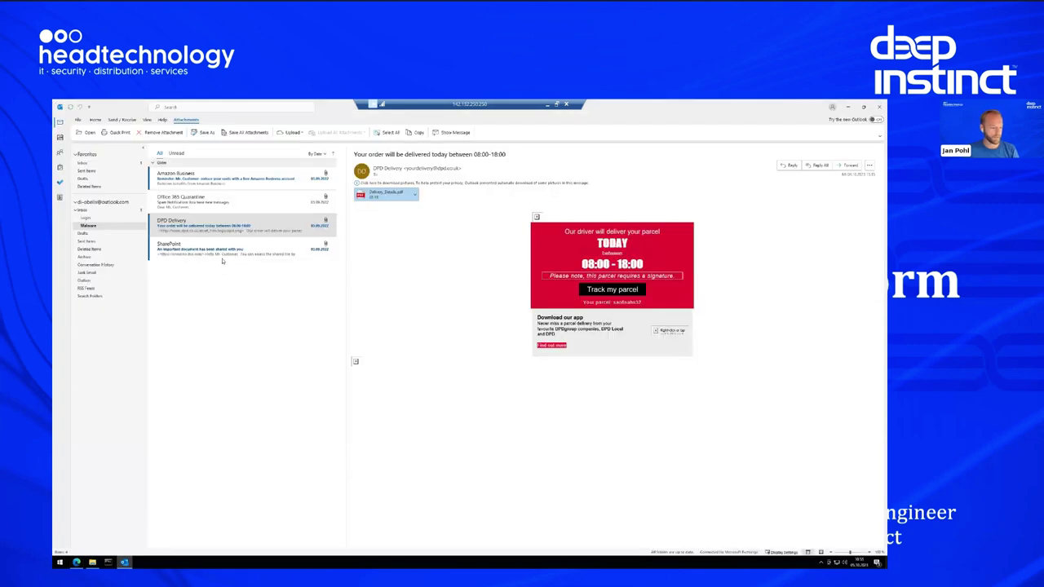
Try to preview the invoice document attached to the SharePoint email, and dismiss the threat notification
click(224, 255)
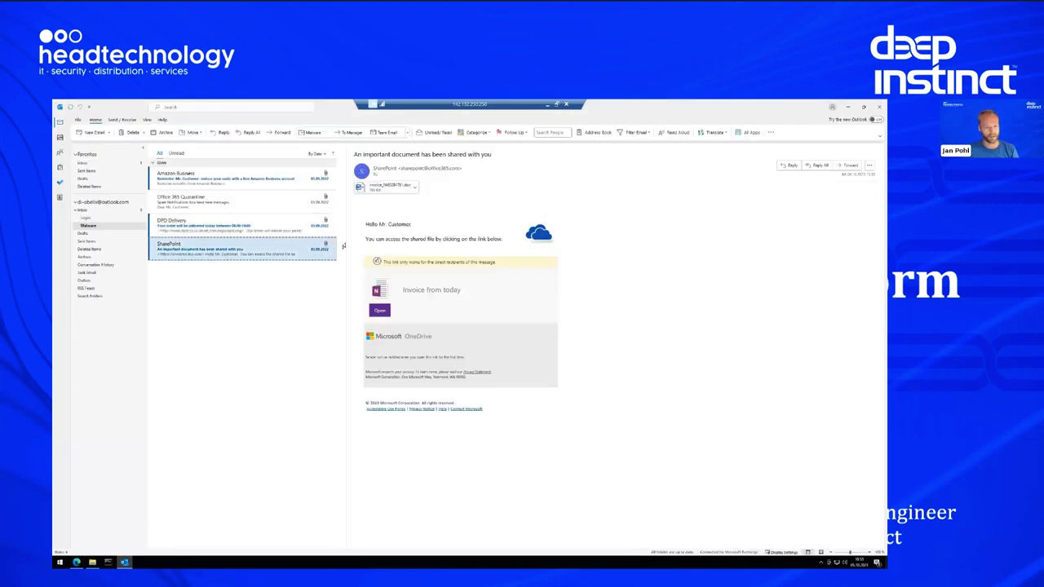
click(414, 188)
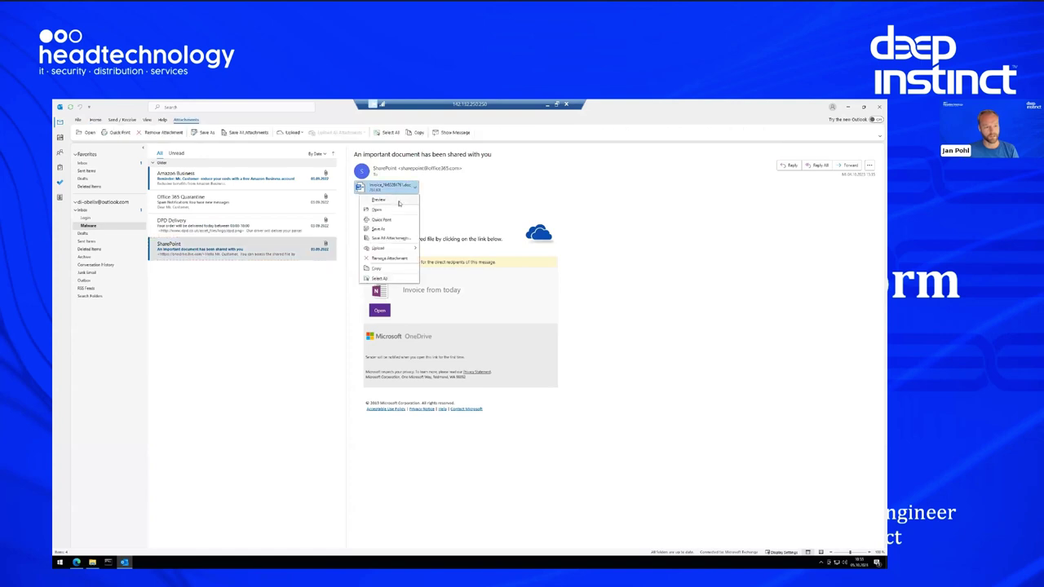
click(399, 201)
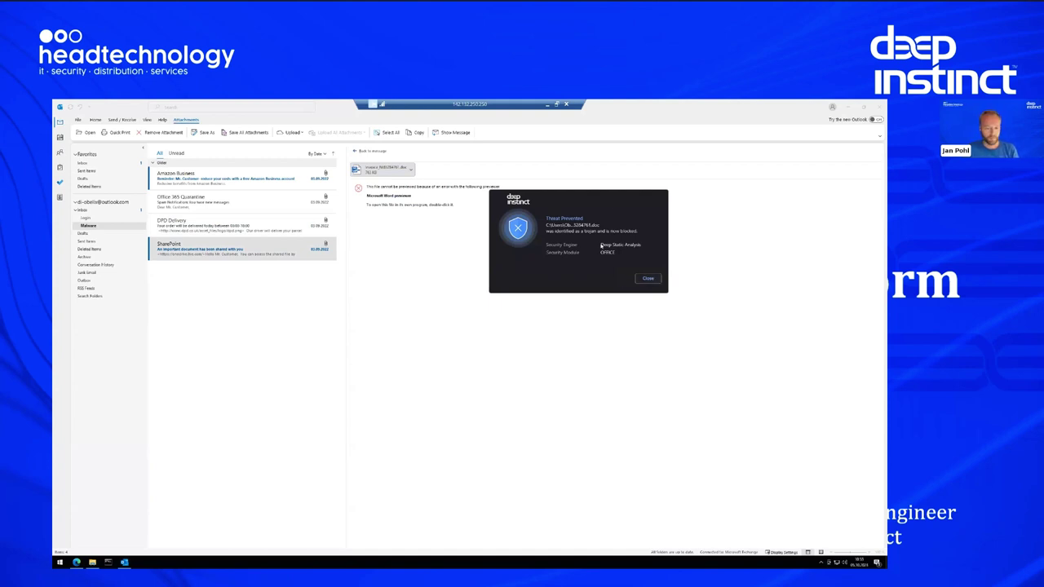
click(647, 279)
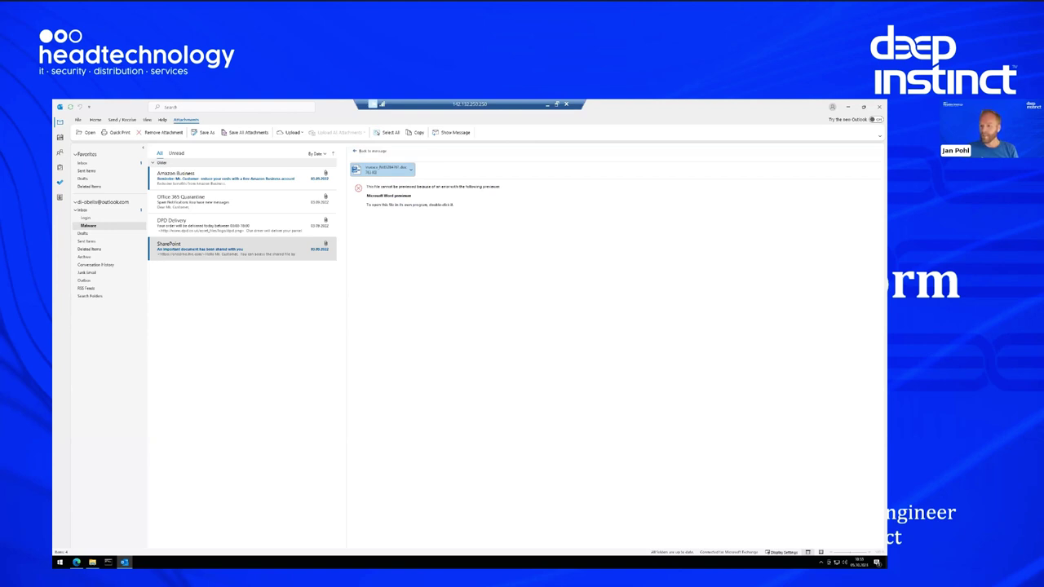
Switch to the Deep Instinct console in the browser, maximize its window and show the list of malicious events
key(alt+Tab)
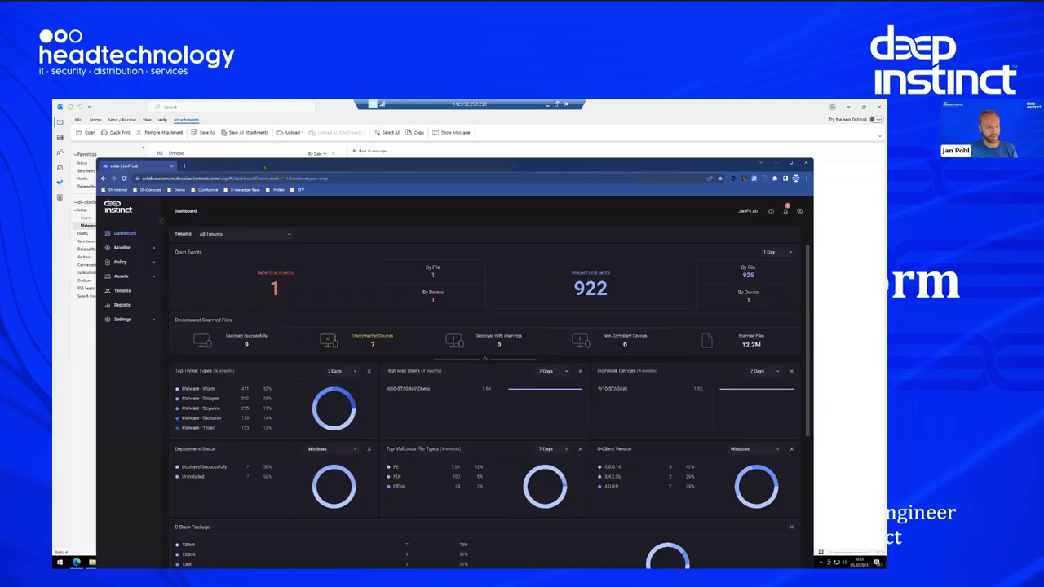
double_click(272, 163)
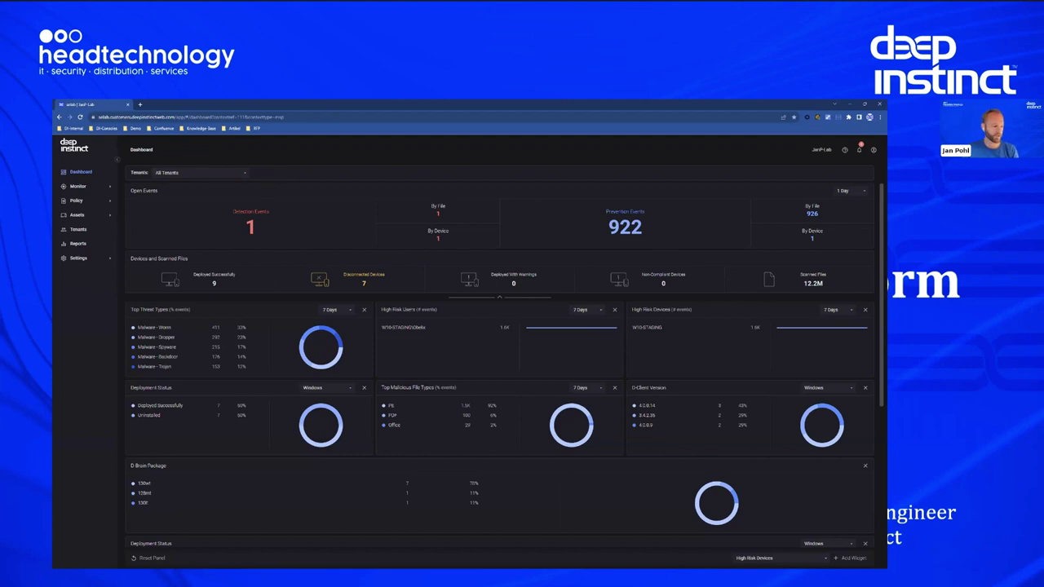
mouse_move(97, 196)
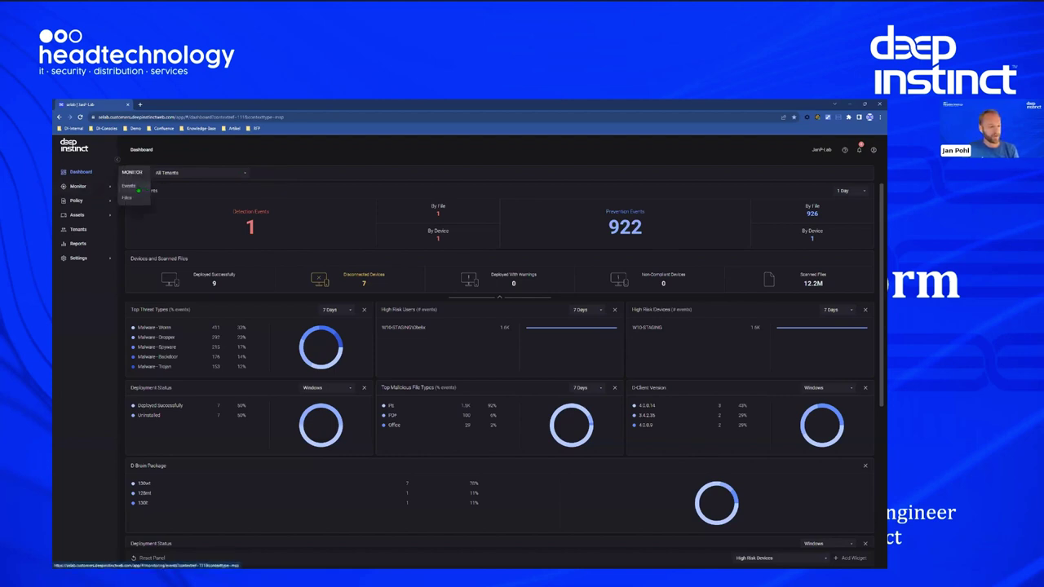
click(137, 187)
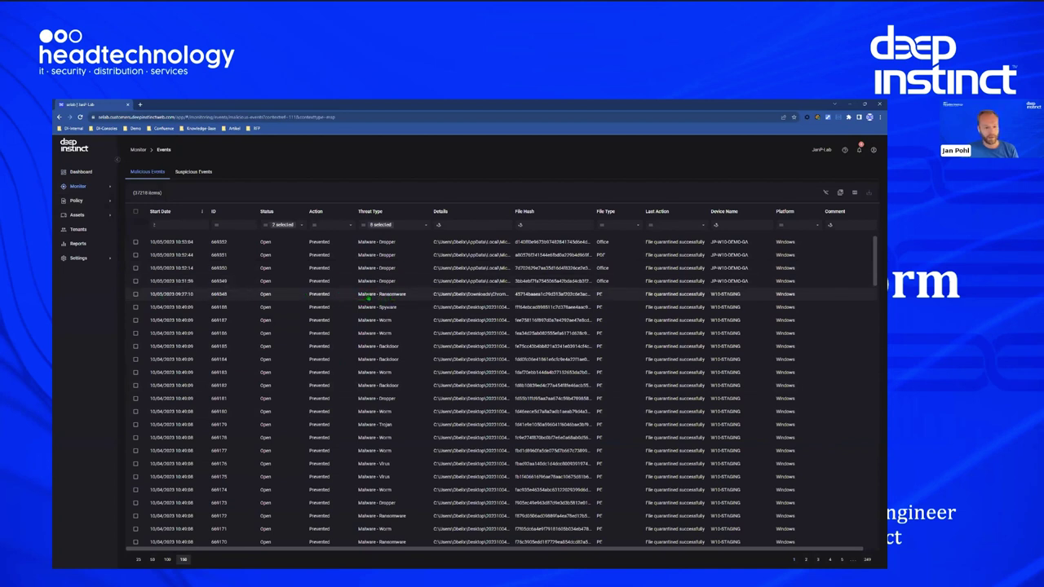
Examine the details of the Malware - Ransomware event on W10-STAGING, including its file hash, file path and file type
click(295, 296)
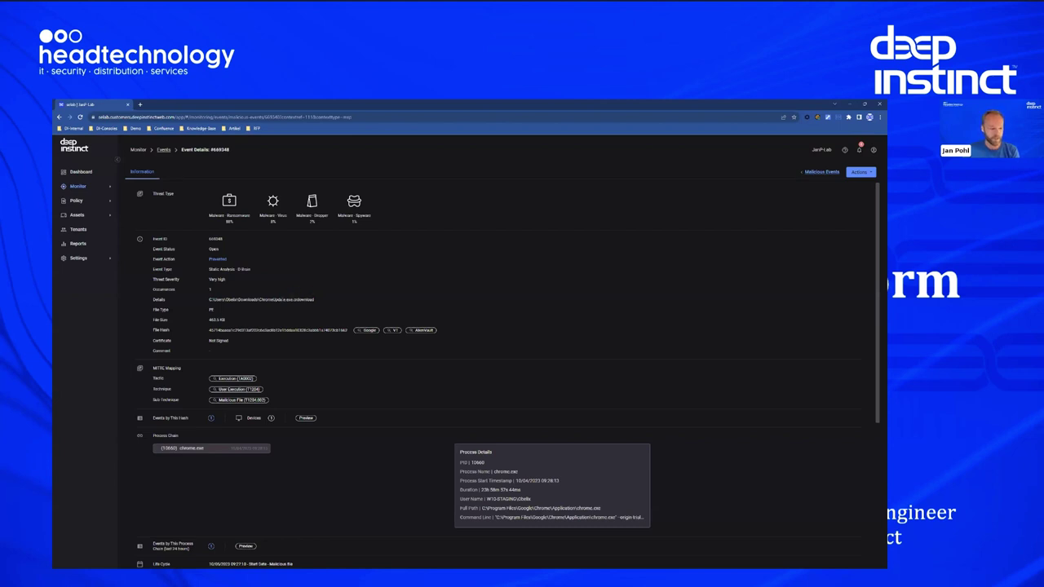
scroll(509, 374, down, 1)
drag(209, 298, 349, 299)
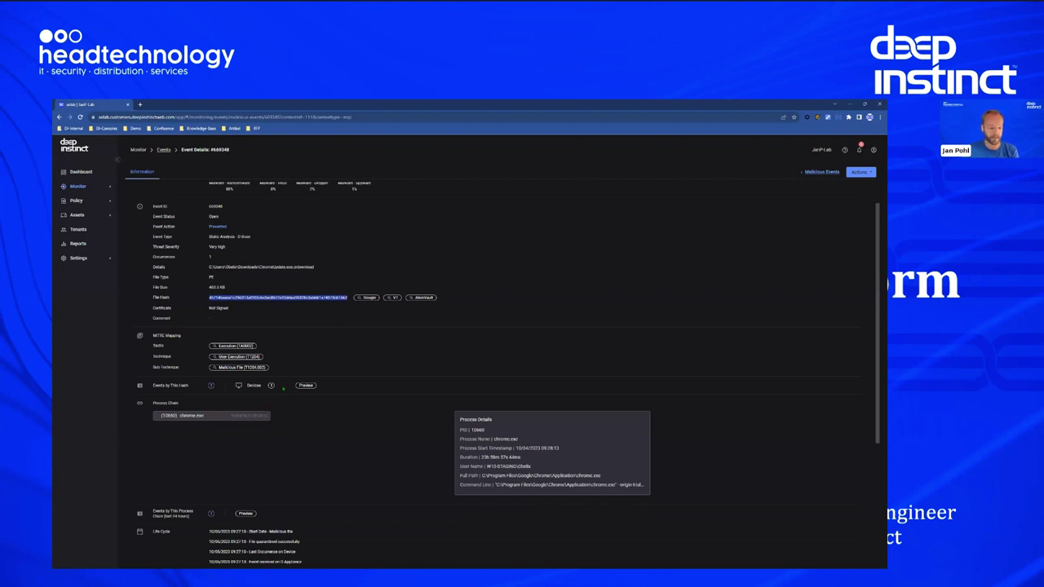
scroll(283, 389, up, 1)
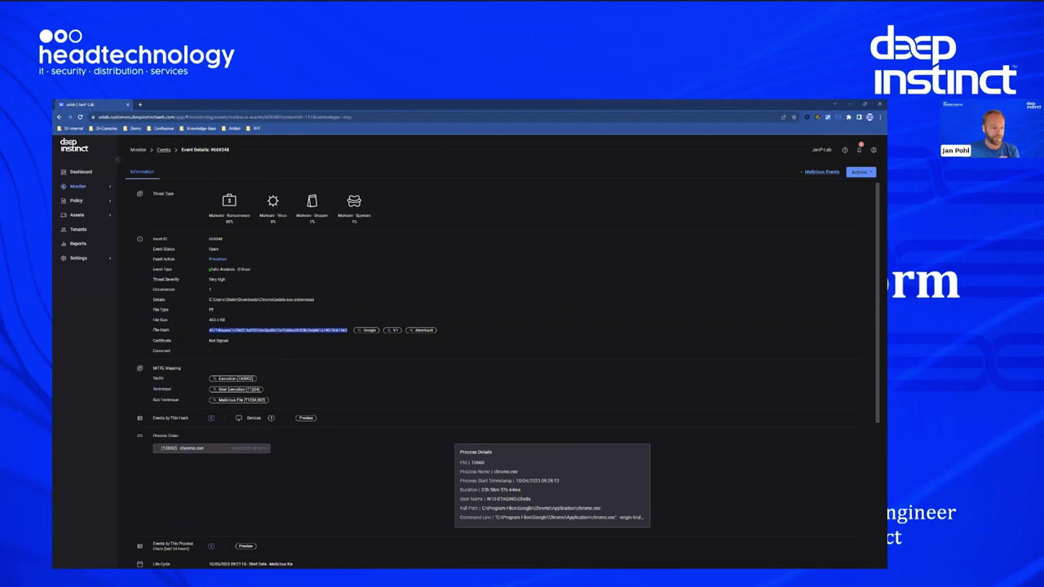
drag(211, 269, 324, 311)
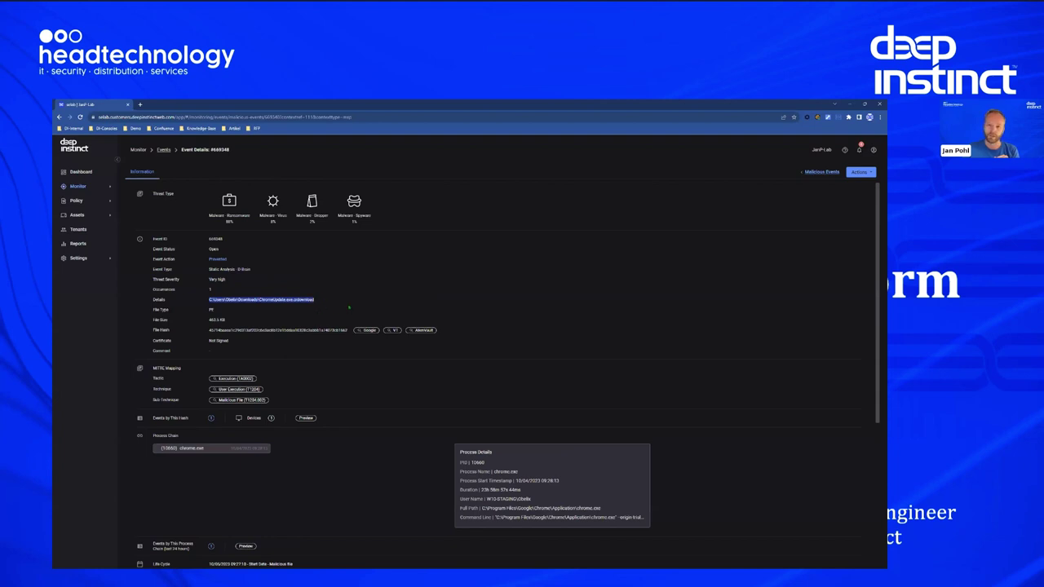
drag(204, 312, 228, 310)
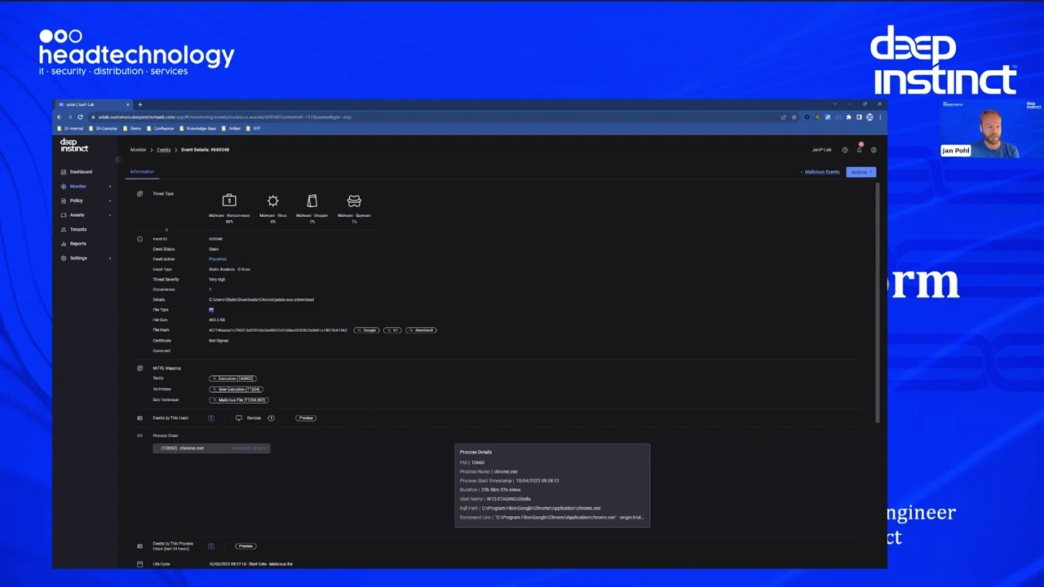
View the details of the event for the Registration Amazon Business document, and return to the malicious events list
click(132, 174)
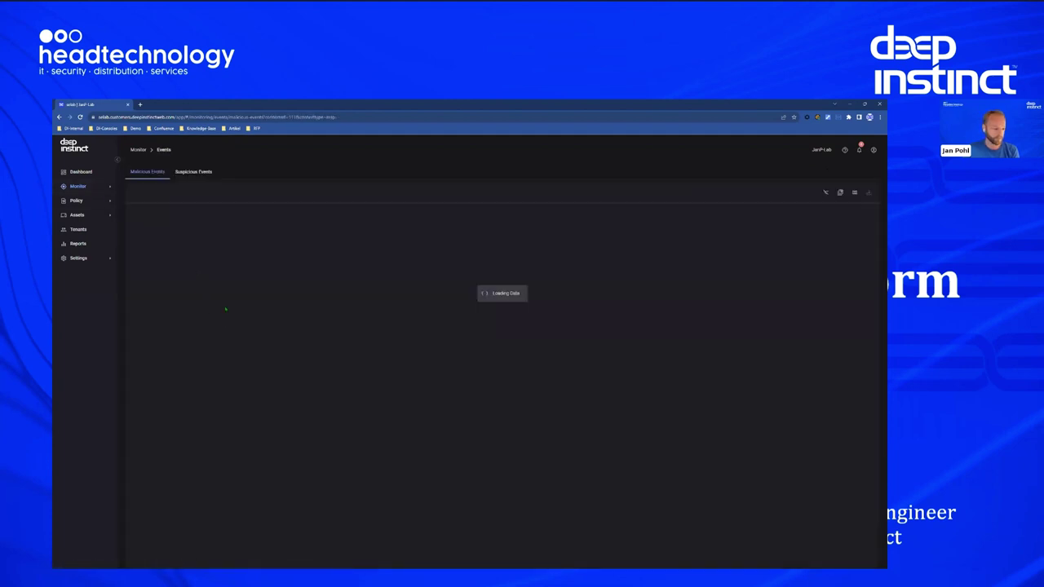
click(186, 284)
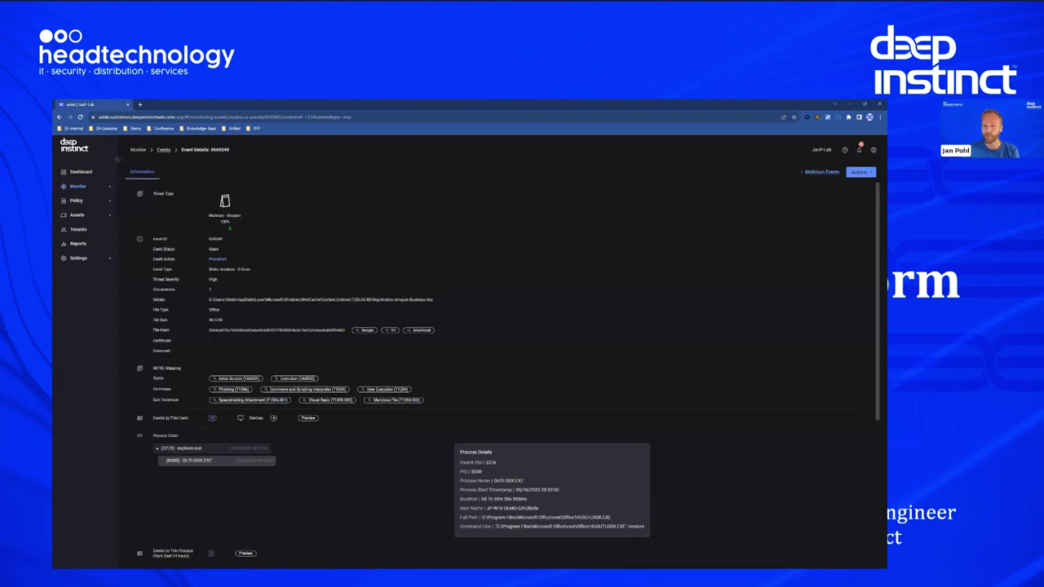
mouse_move(102, 186)
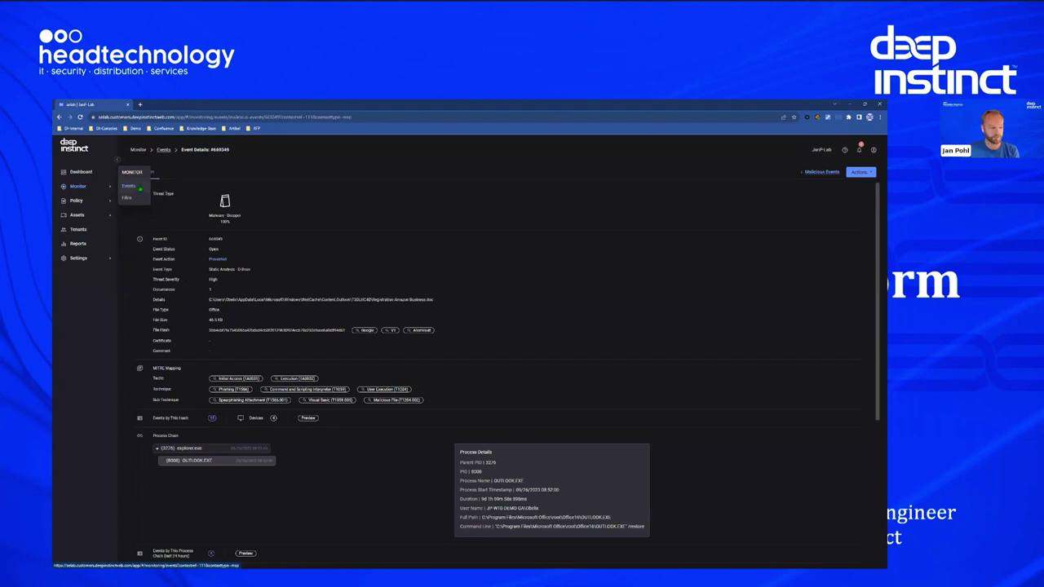
click(140, 188)
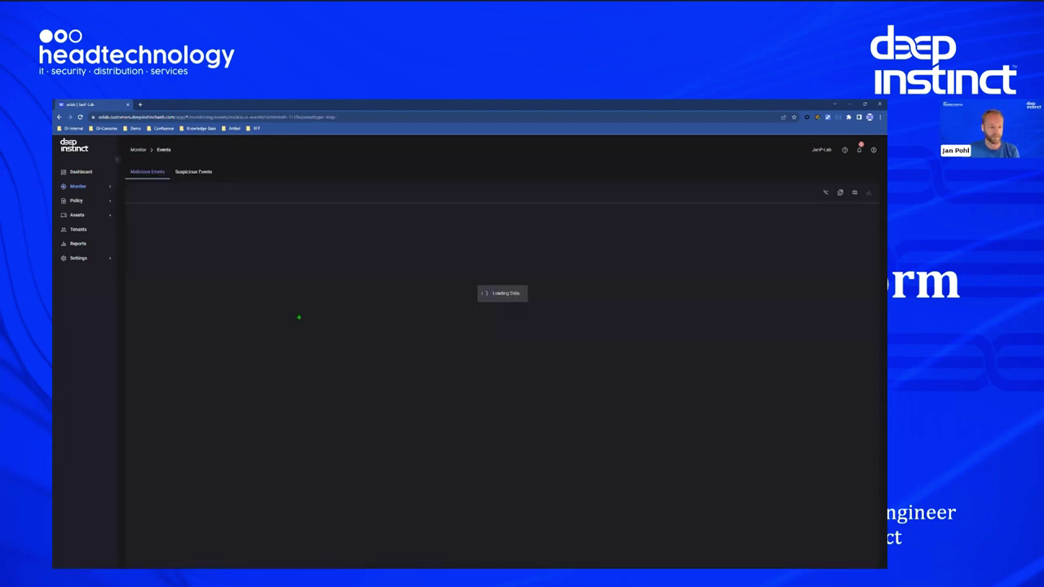
Reopen the ransomware event and examine its process chain, life cycle and device information, including the device name and ID
click(327, 304)
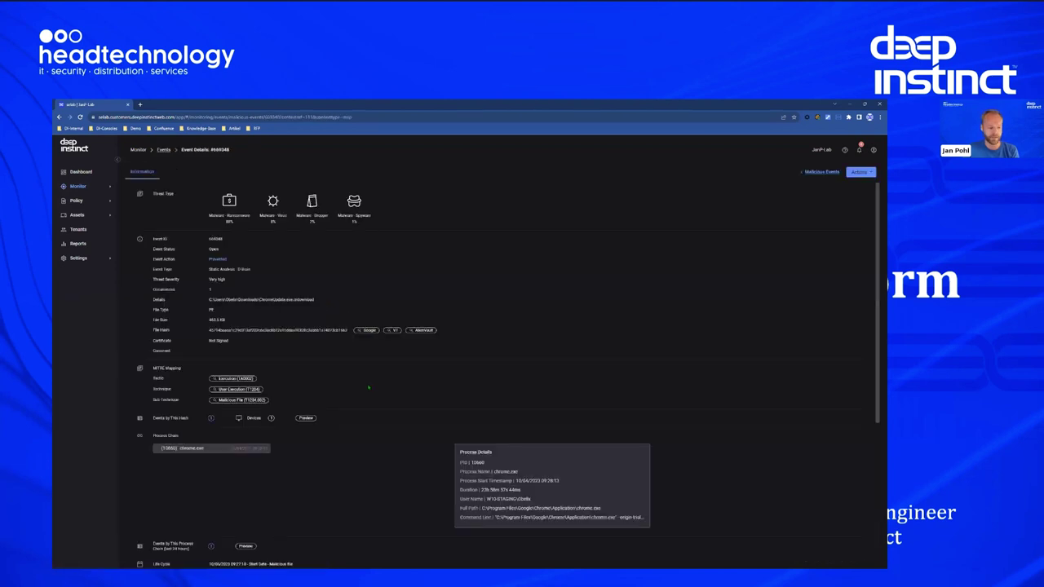
scroll(368, 387, down, 5)
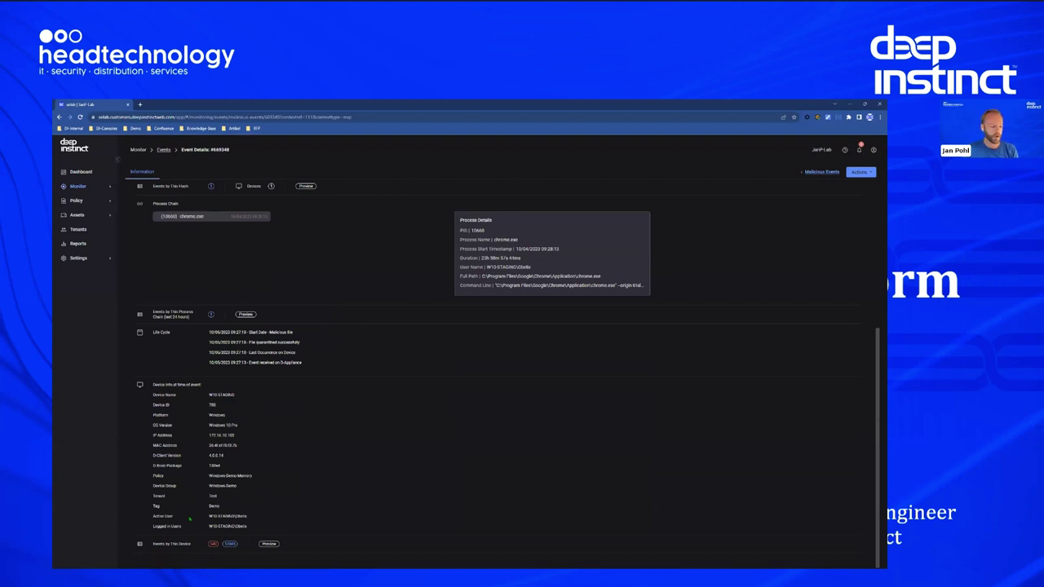
drag(208, 394, 236, 395)
drag(210, 404, 229, 405)
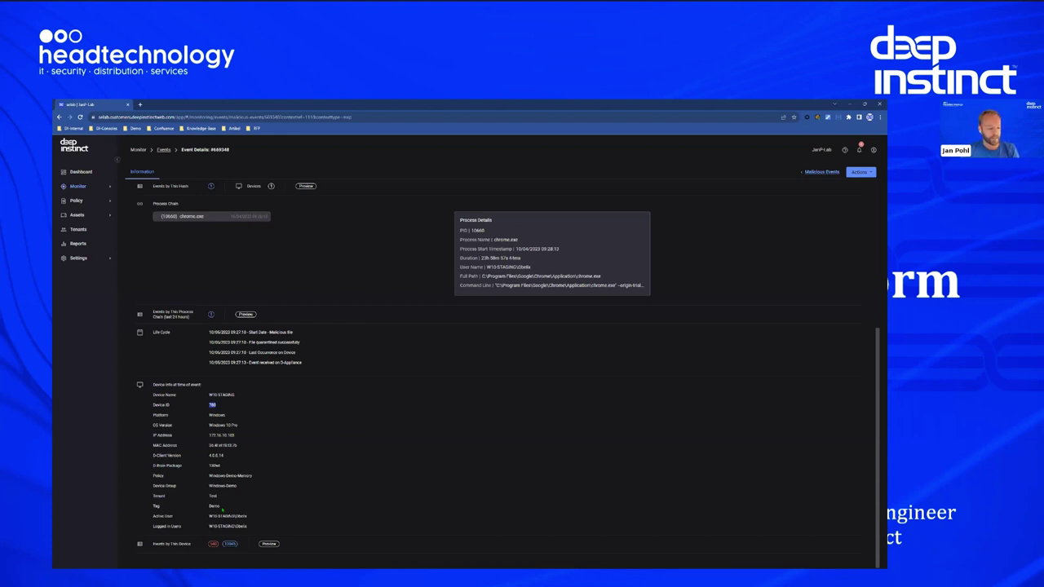
scroll(506, 367, up, 5)
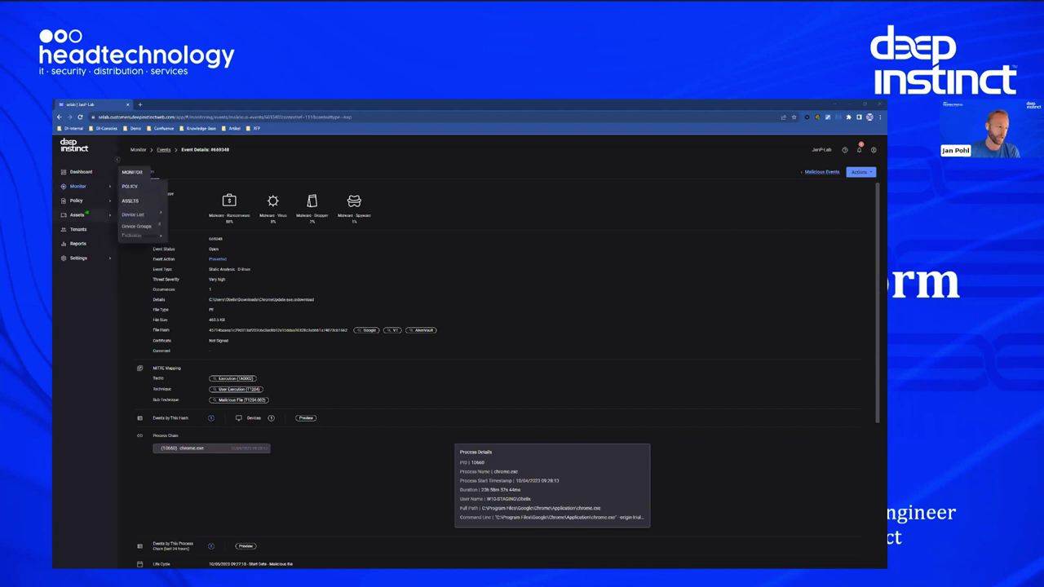
Show the Behavioral Analysis settings of the Test-Policy device policy and enlarge the page for readability
click(145, 208)
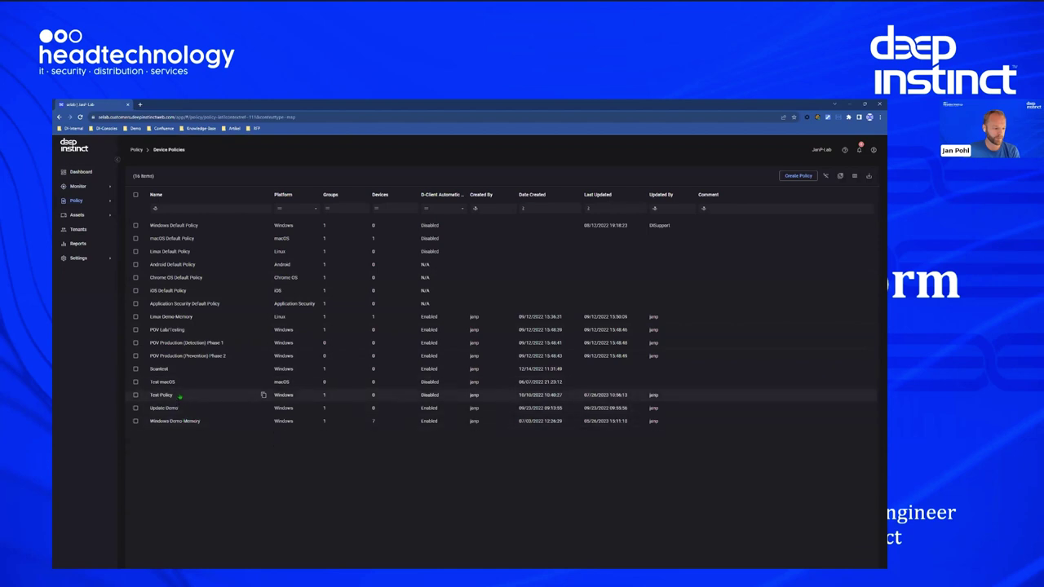
click(188, 395)
click(207, 171)
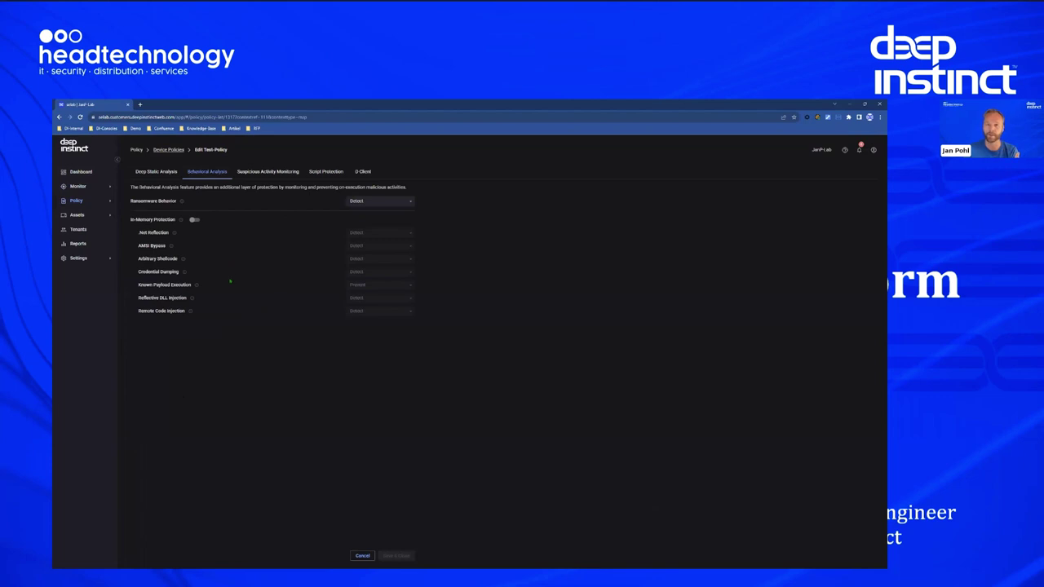
key(ctrl+plus)
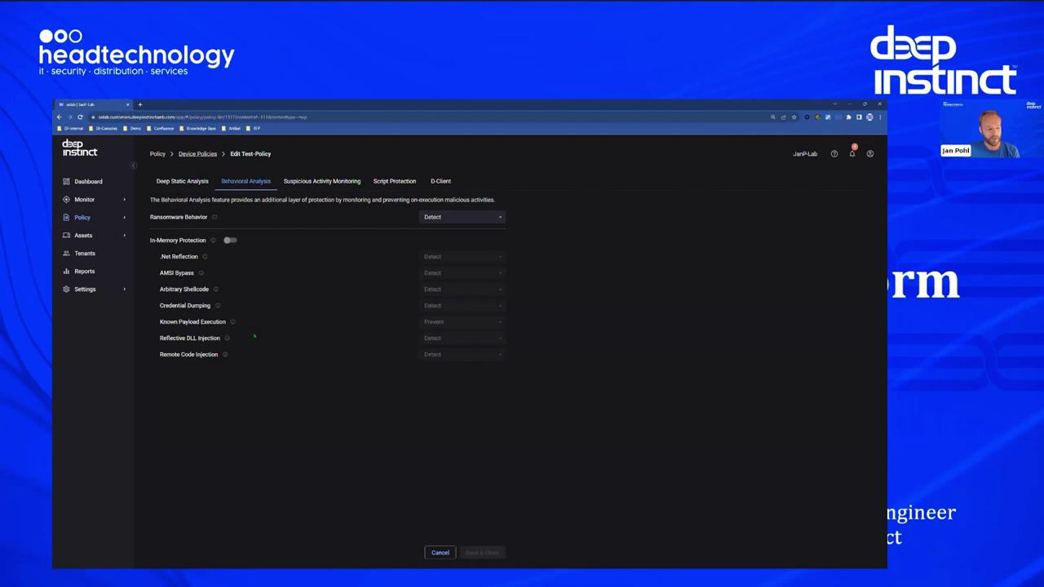
Look through the policy's allow list types and show the File Path allow list
click(113, 218)
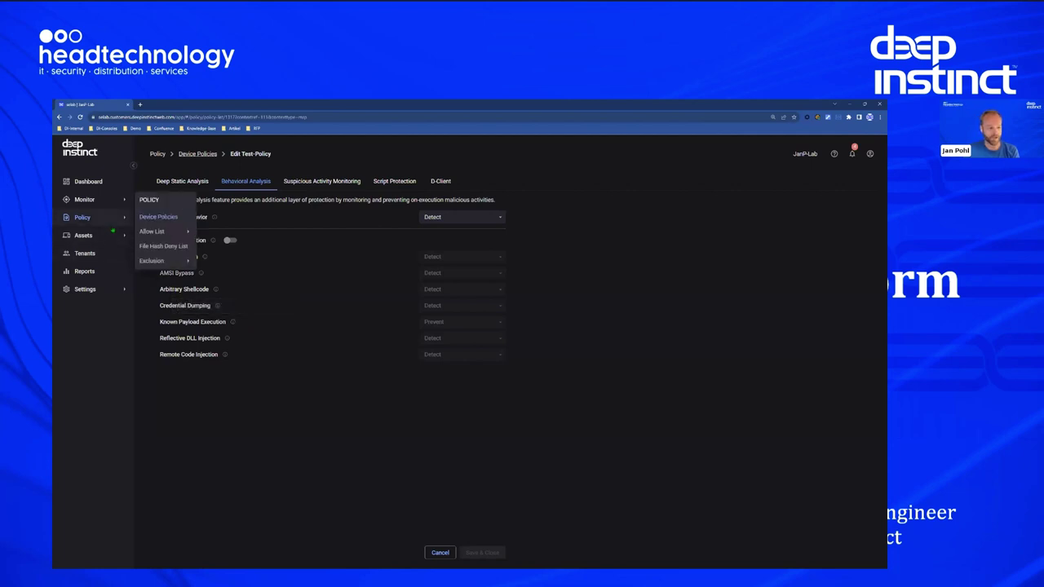
mouse_move(151, 232)
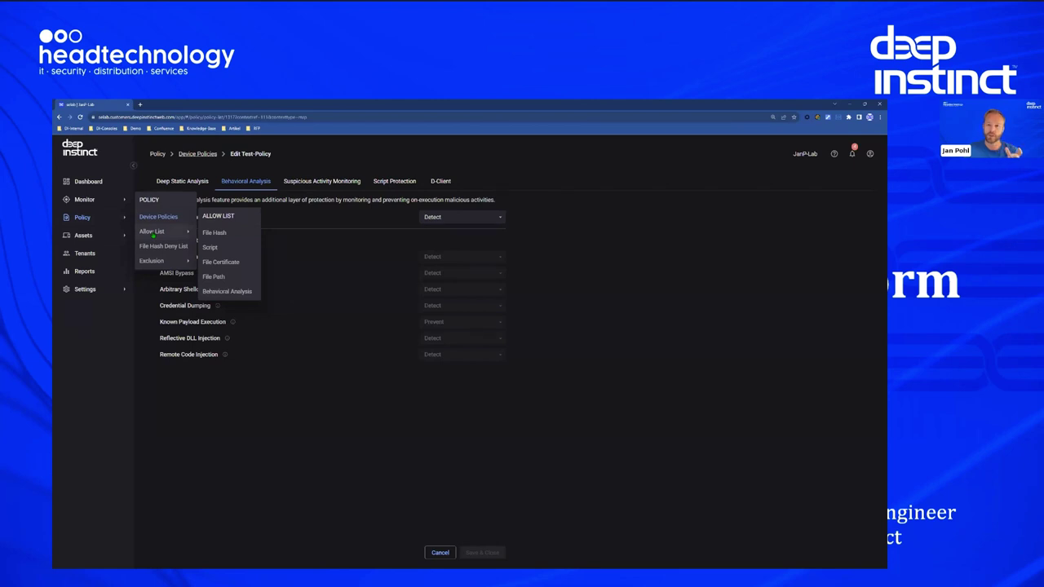
mouse_move(156, 264)
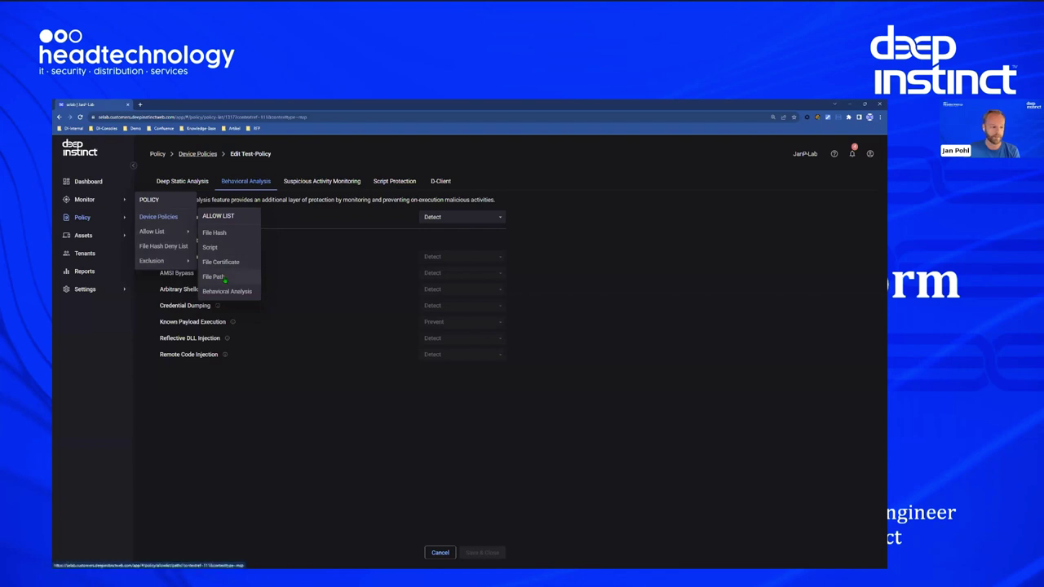
click(215, 277)
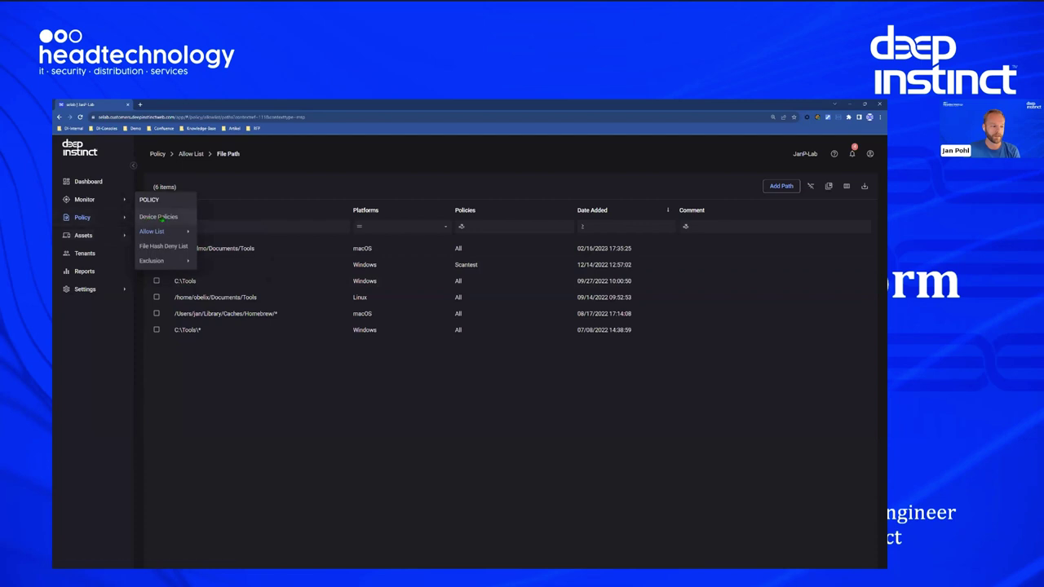
Review the Deep Static Analysis and Behavioral Analysis settings of the POV Production (Detection) Phase 1 device policy
click(156, 216)
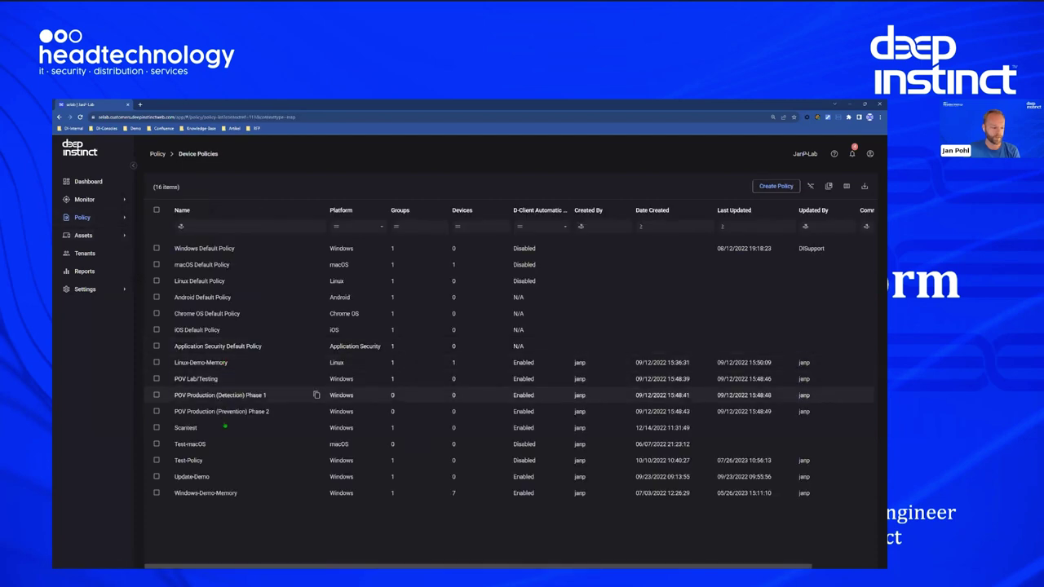
click(221, 395)
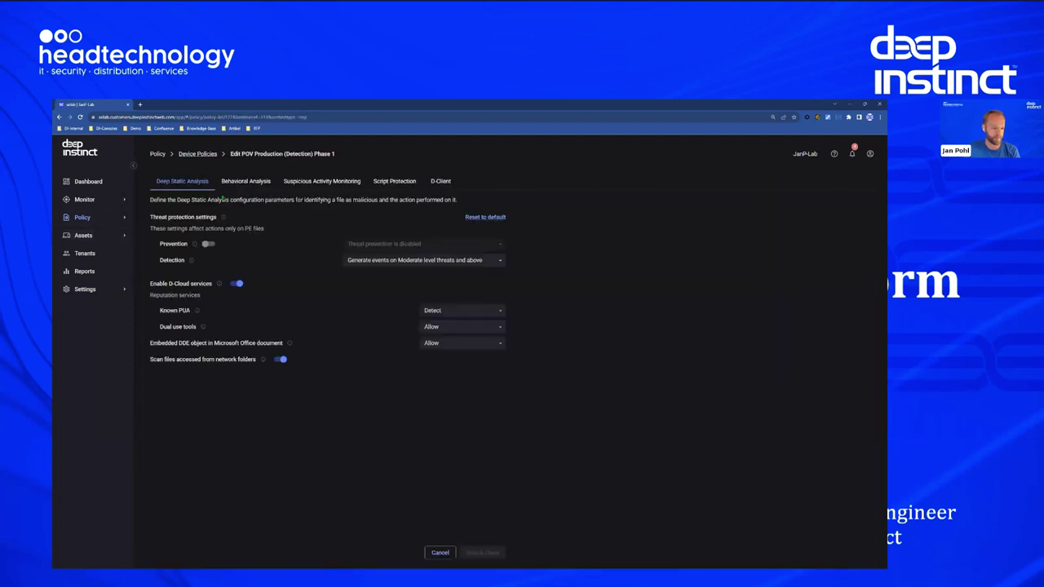
click(243, 184)
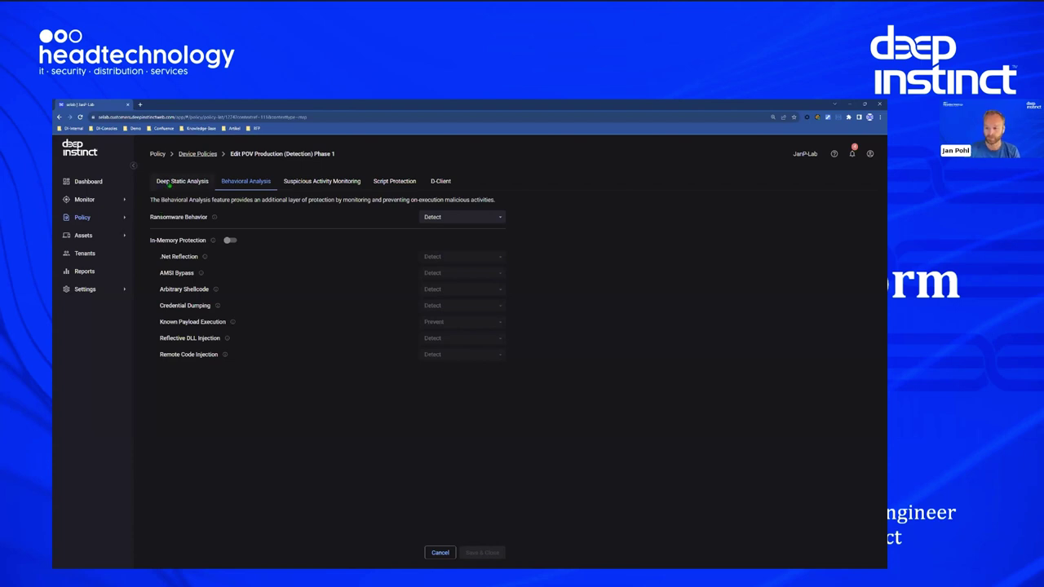
right_click(138, 262)
key(Escape)
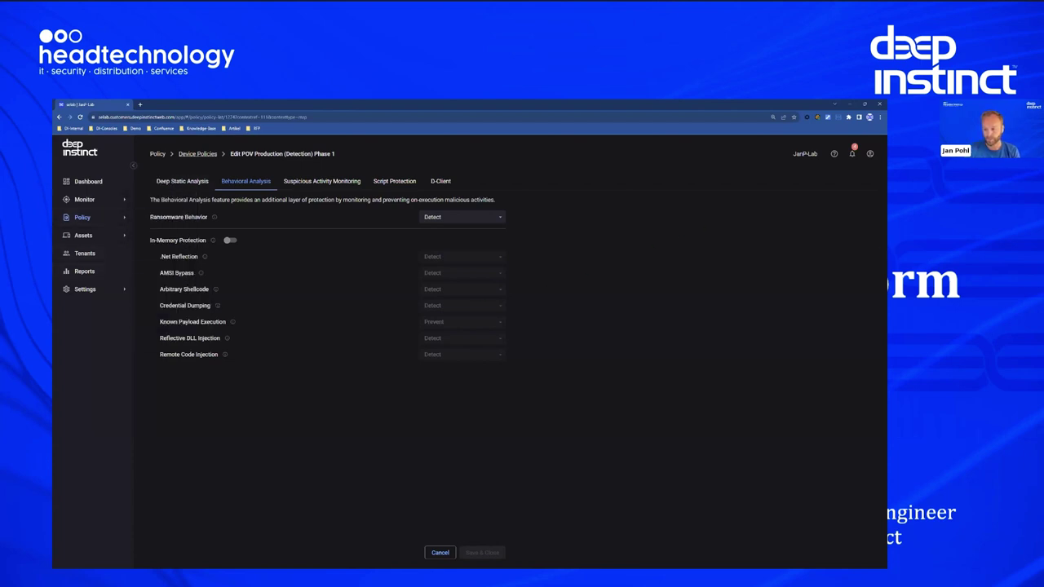